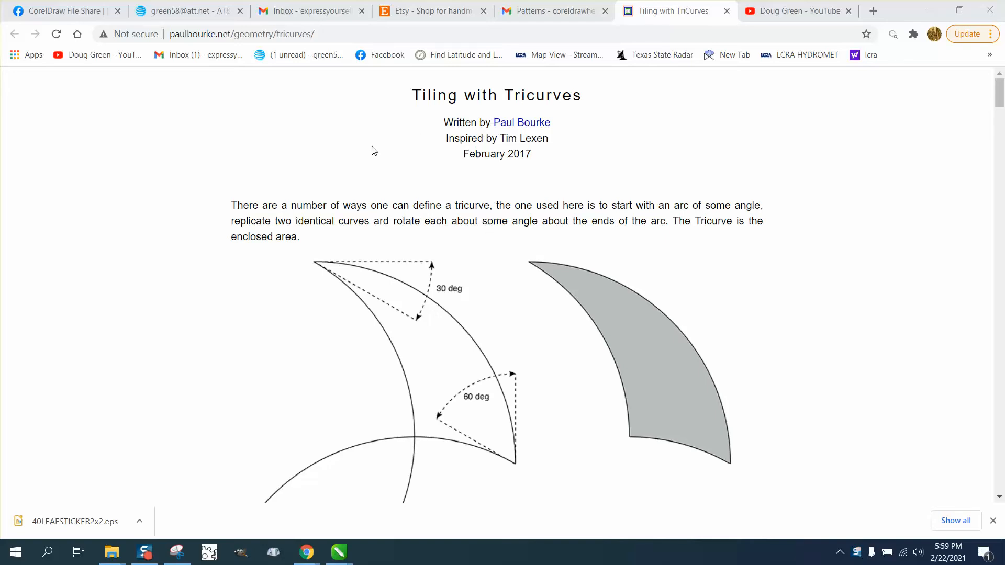
# Step: Study the tricurve diagram and its angles on the web page, switch to CorelDRAW and examine the shaded six-arm star
pyautogui.scroll(-2, 374, 150)
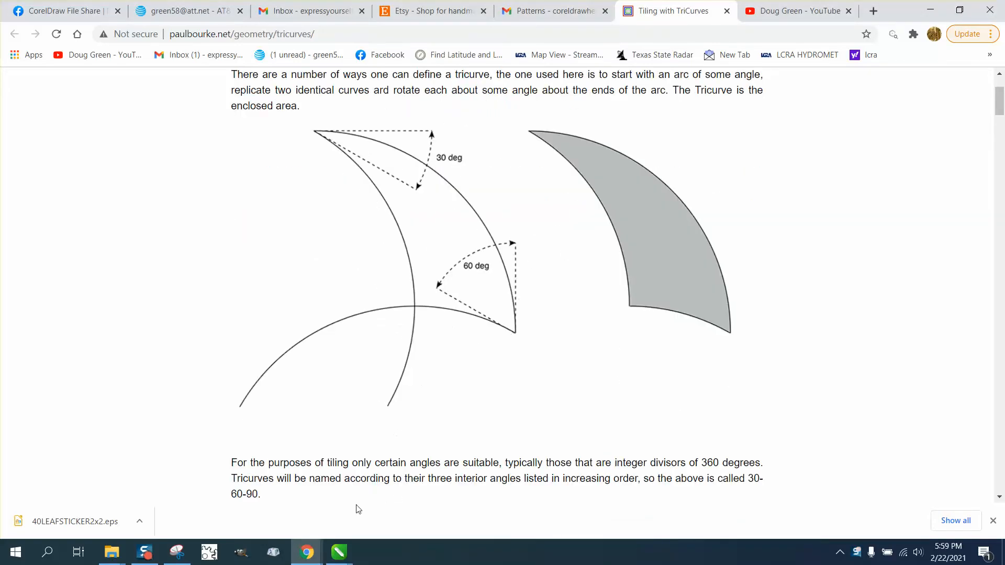
pyautogui.moveTo(338, 552)
pyautogui.click(369, 476)
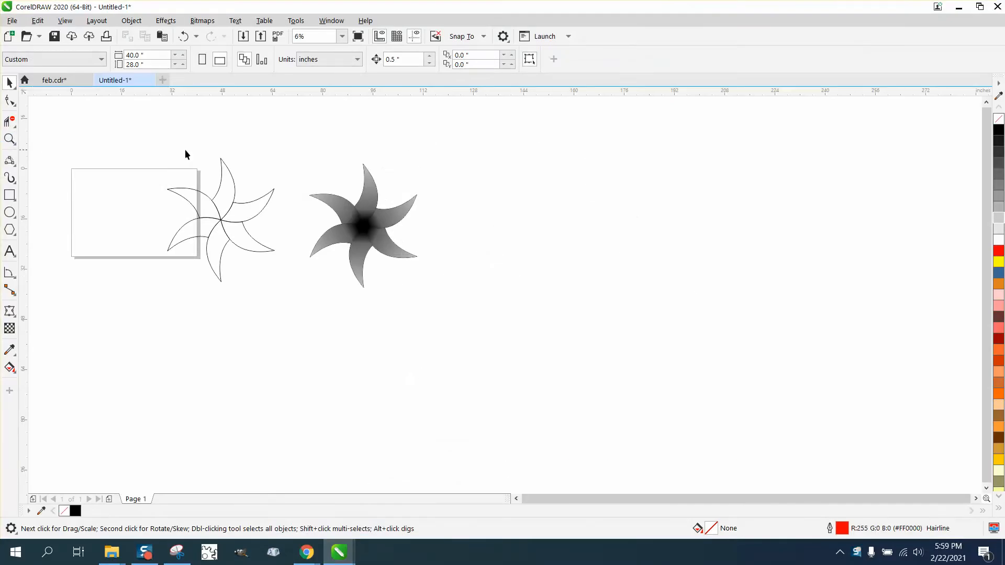
pyautogui.click(9, 139)
pyautogui.moveTo(316, 153); pyautogui.dragTo(484, 285)
pyautogui.moveTo(330, 189); pyautogui.dragTo(543, 335)
pyautogui.scroll(-2, 543, 336)
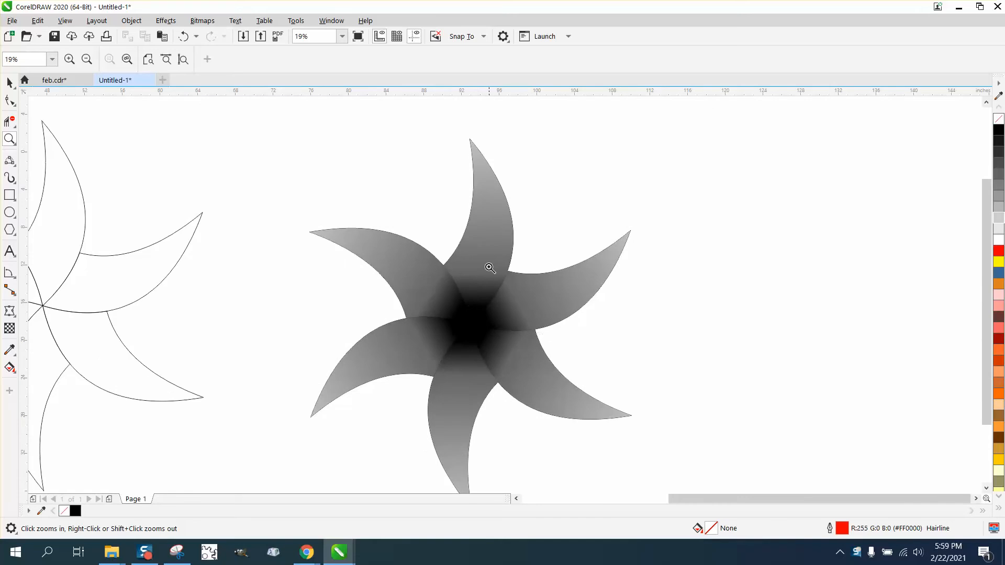
pyautogui.scroll(-2, 479, 243)
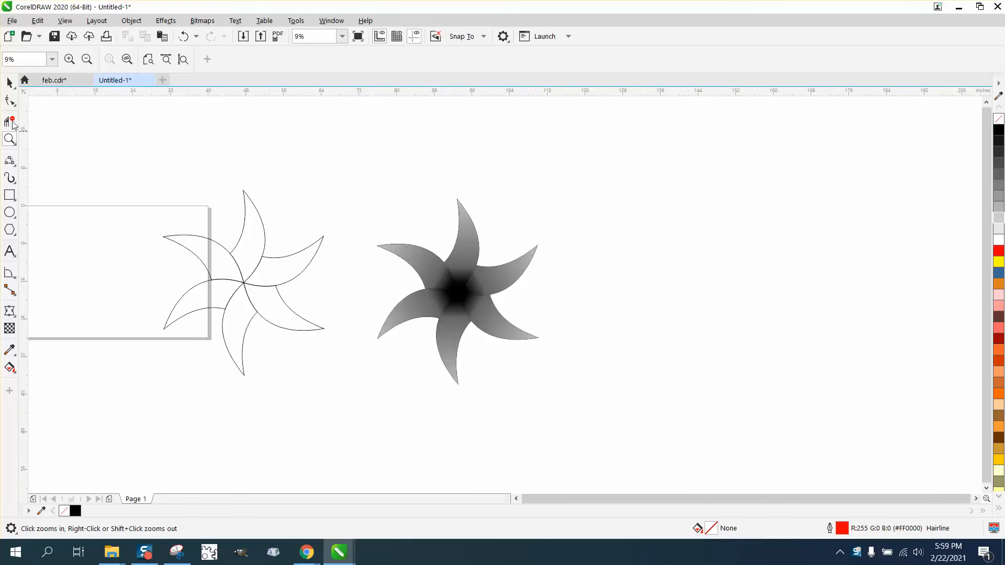
# Step: Move the outlined six-arm star off the page to the far side of the shaded star
pyautogui.click(9, 83)
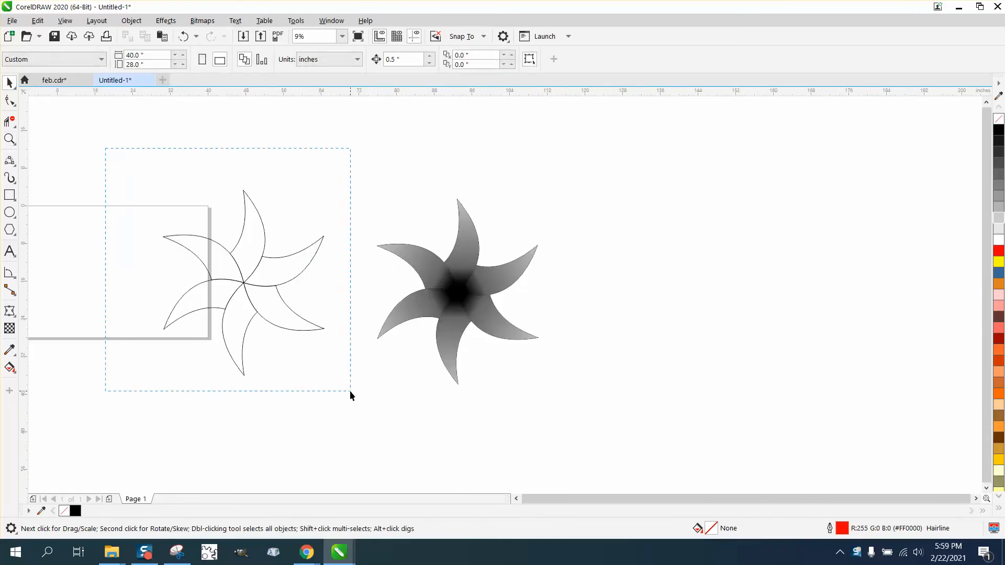
pyautogui.moveTo(350, 391); pyautogui.dragTo(351, 391)
pyautogui.moveTo(244, 285); pyautogui.dragTo(638, 297)
# Step: Draw an arched 3-Point Curve on the page, about 14.8 inches wide and 7.1 inches high, sloping down to the right
pyautogui.click(10, 139)
pyautogui.scroll(-2, 198, 215)
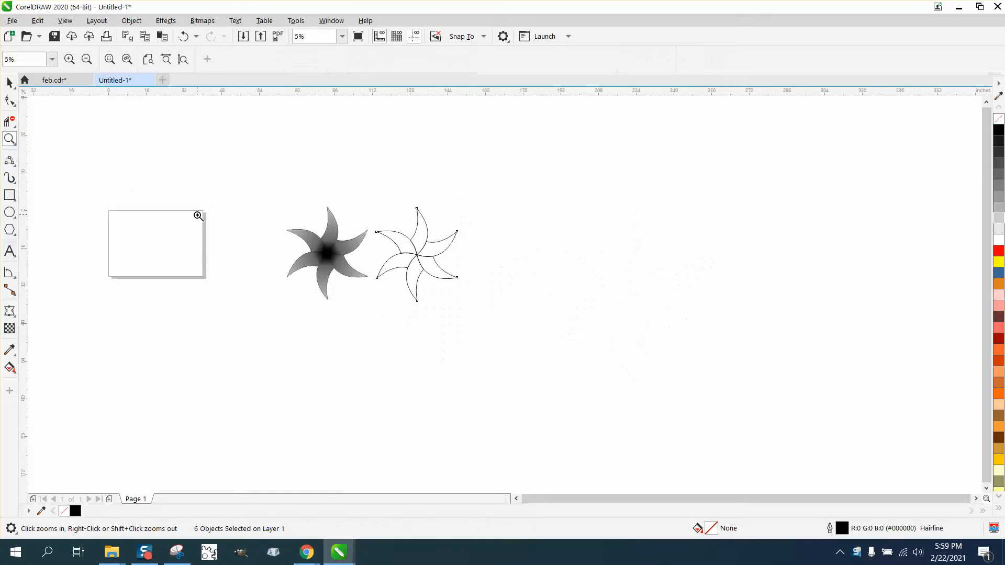
pyautogui.moveTo(121, 212); pyautogui.dragTo(257, 296)
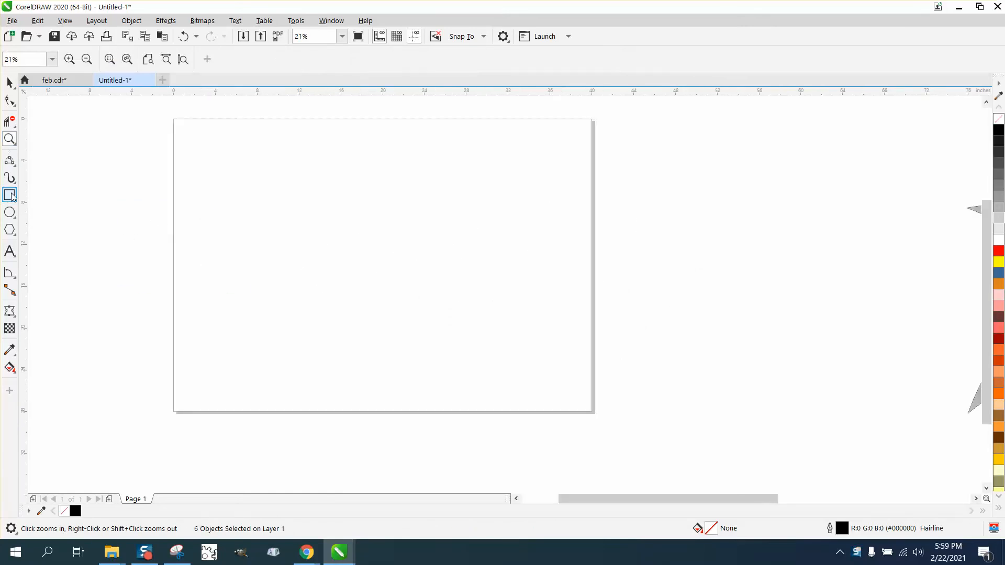
pyautogui.click(16, 166)
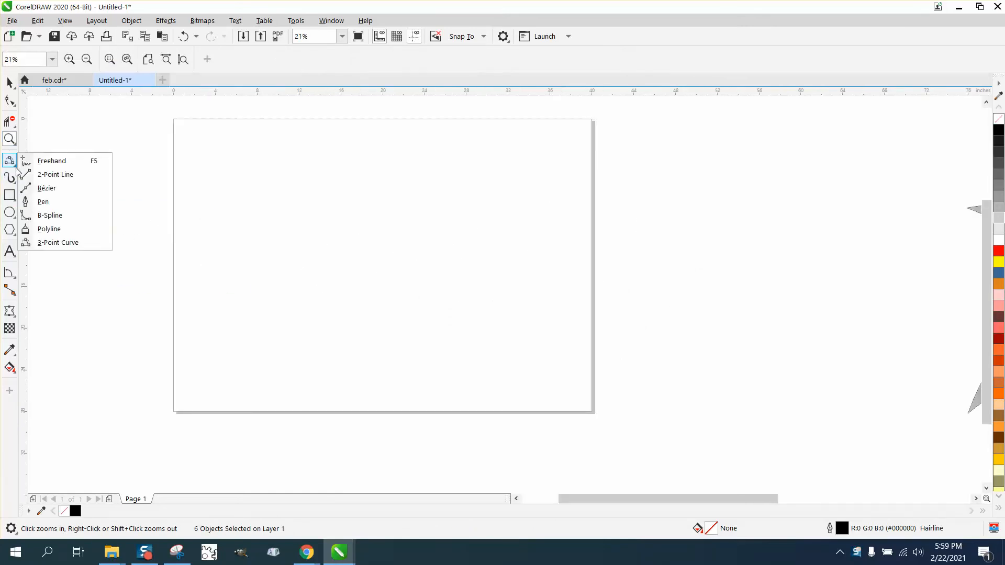
pyautogui.click(26, 243)
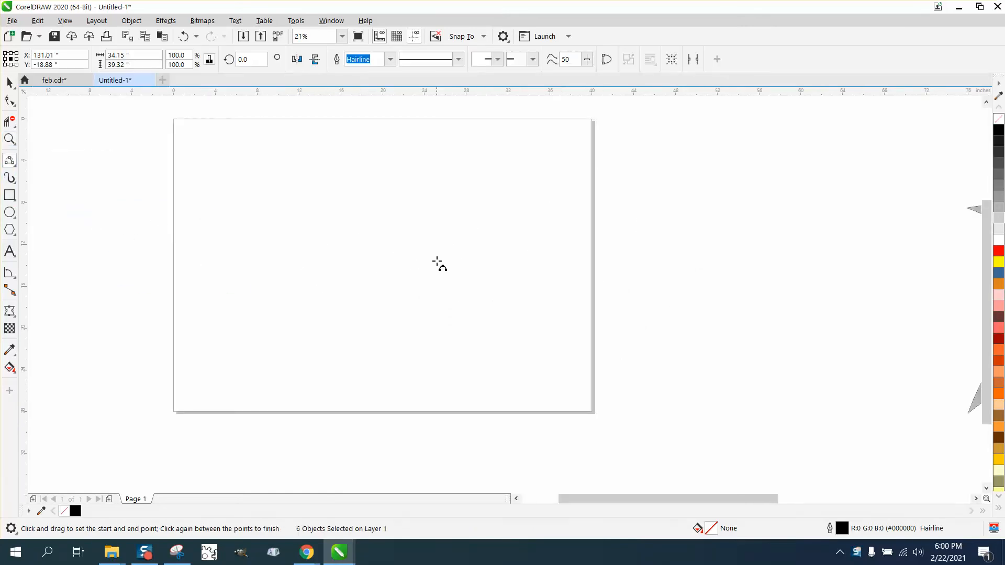
pyautogui.moveTo(437, 262); pyautogui.dragTo(283, 194)
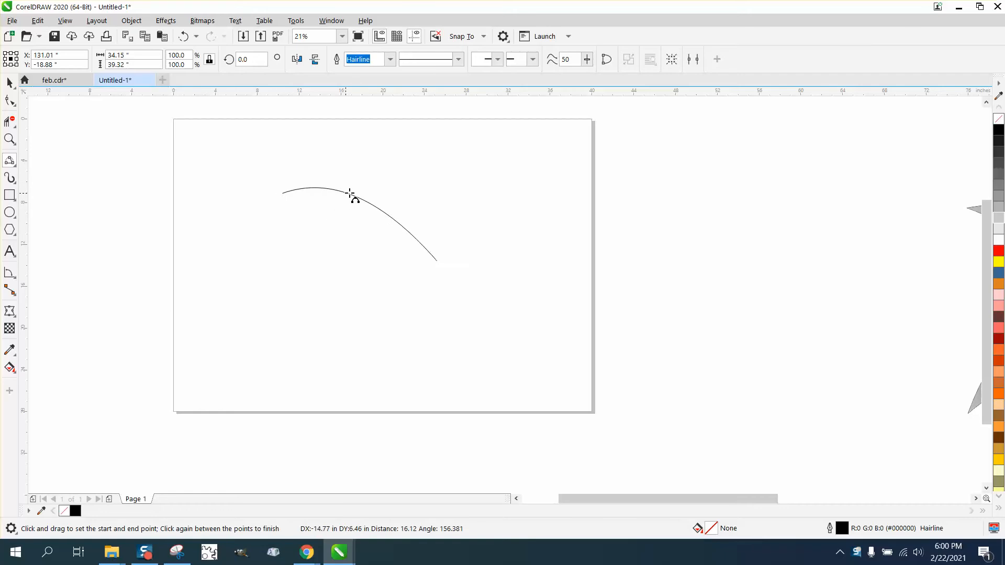
pyautogui.click(384, 198)
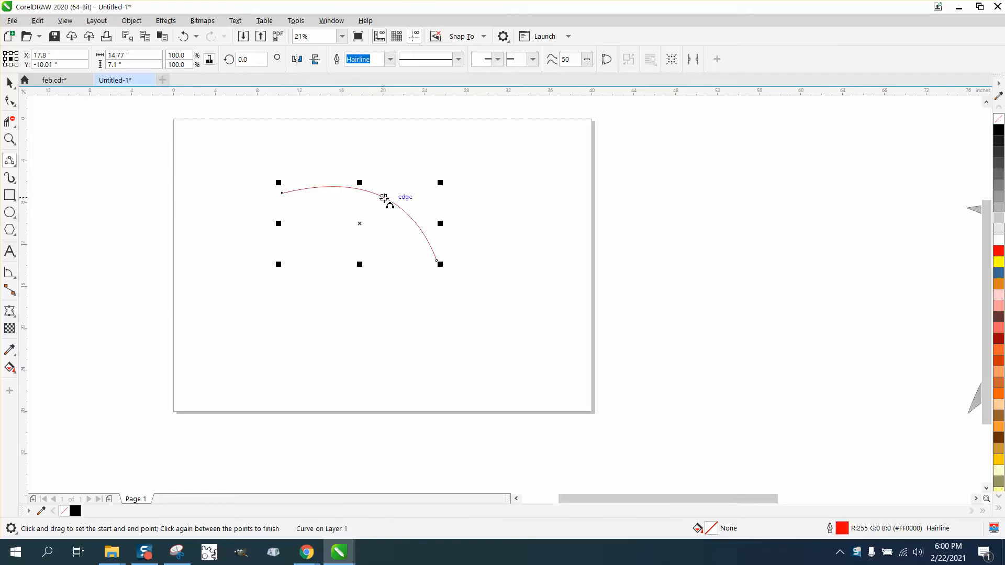
# Step: Set the curve's rotation centre on its upper-left endpoint and create a copy rotated -30 degrees about it
pyautogui.press('space')
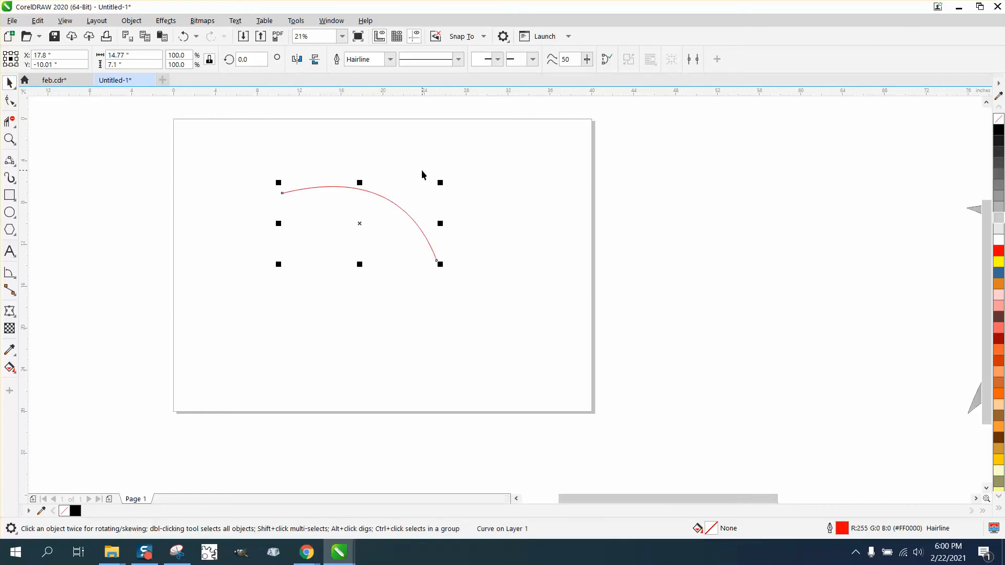
pyautogui.click(360, 224)
pyautogui.moveTo(361, 224); pyautogui.dragTo(282, 193)
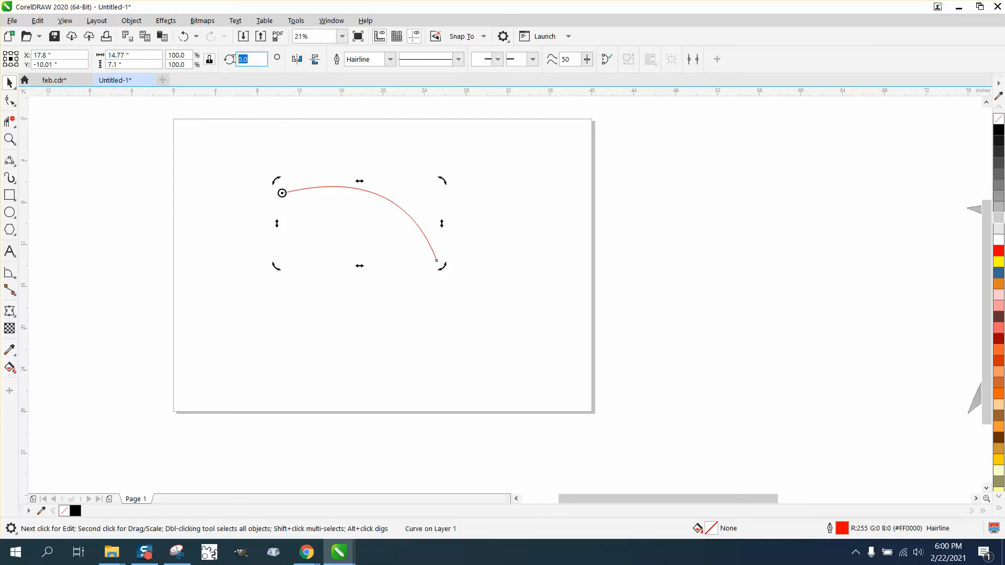
pyautogui.write('-30')
pyautogui.press('Return')
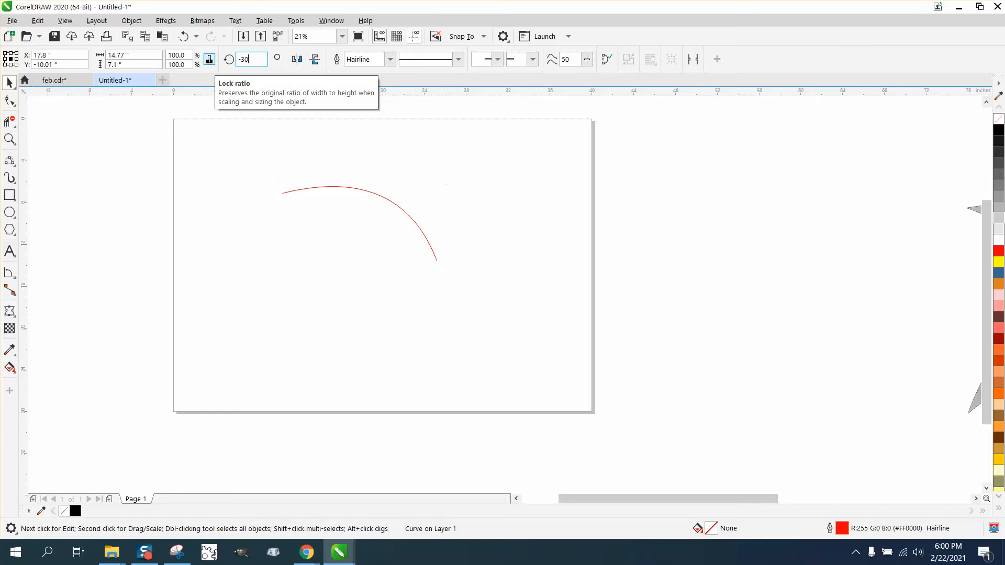
# Step: Set the original curve's rotation centre on its lower-right endpoint and create a copy rotated 60 degrees about it
pyautogui.click(430, 249)
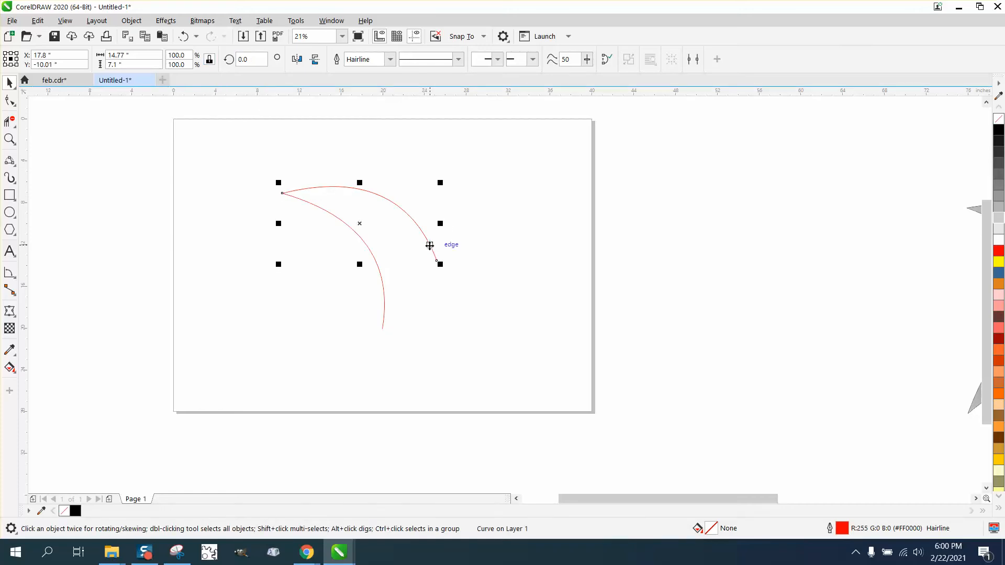
pyautogui.click(430, 245)
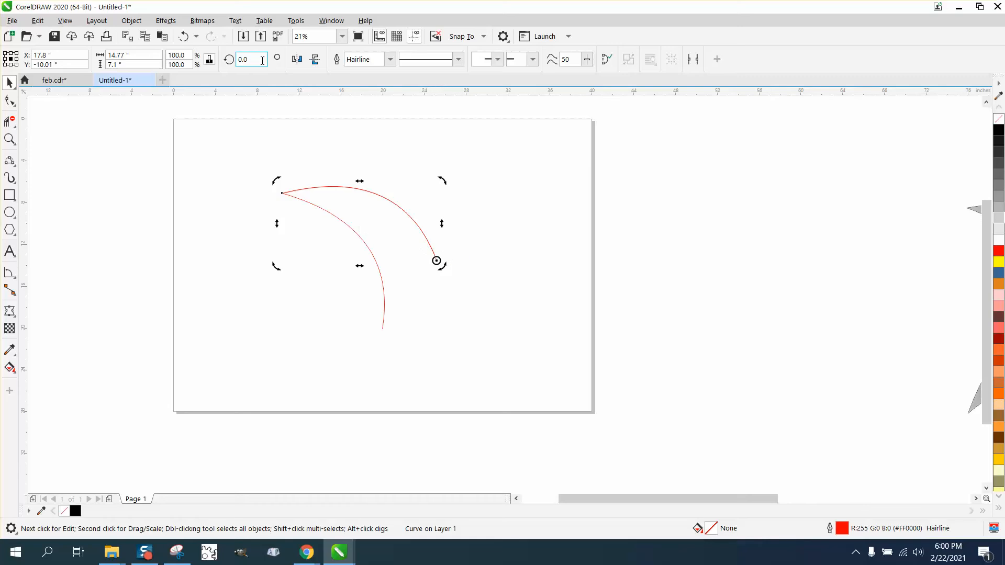
pyautogui.write('60')
pyautogui.press('Return')
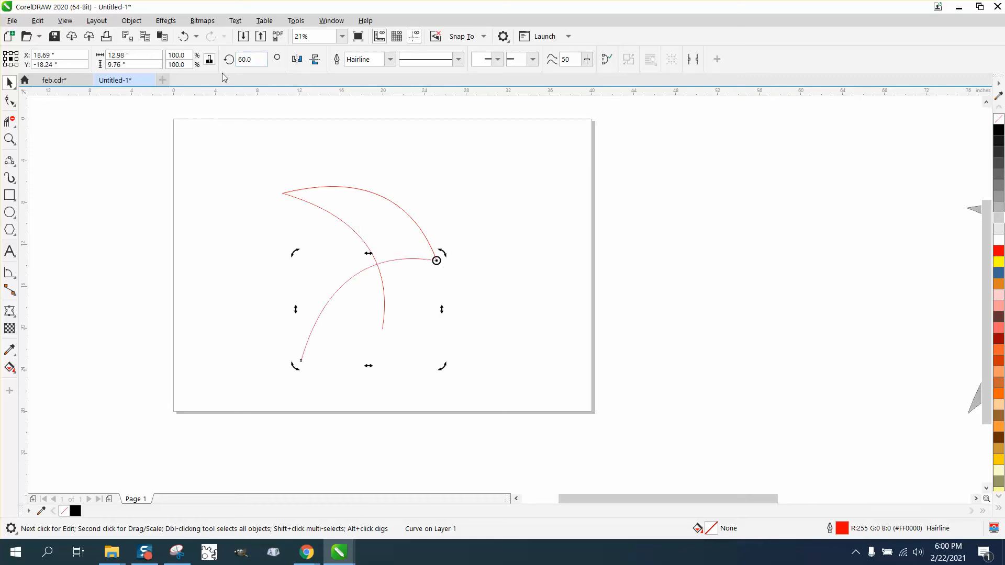
# Step: Fill the region enclosed by the three curves with black using Smart Fill
pyautogui.click(10, 368)
pyautogui.click(15, 374)
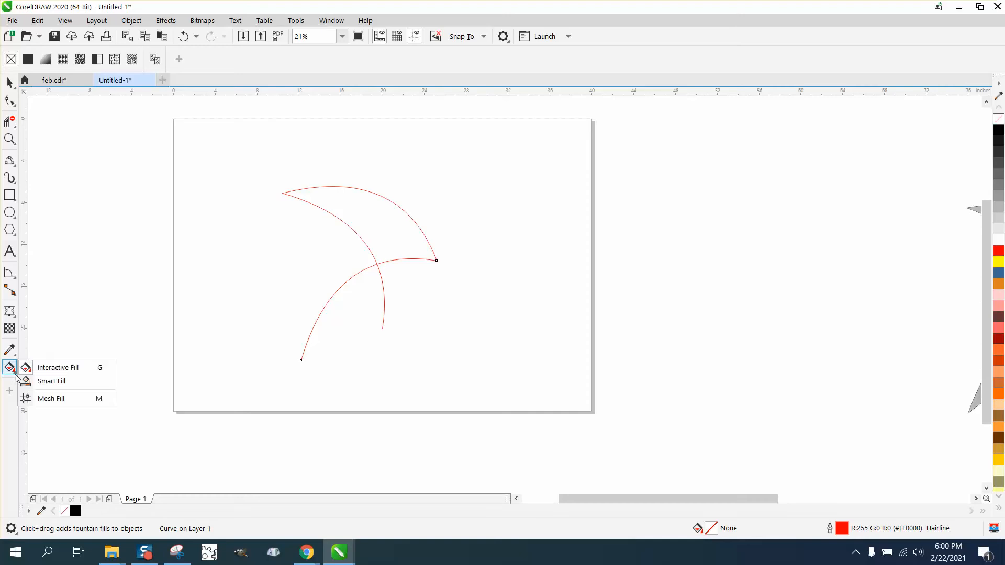
pyautogui.click(52, 384)
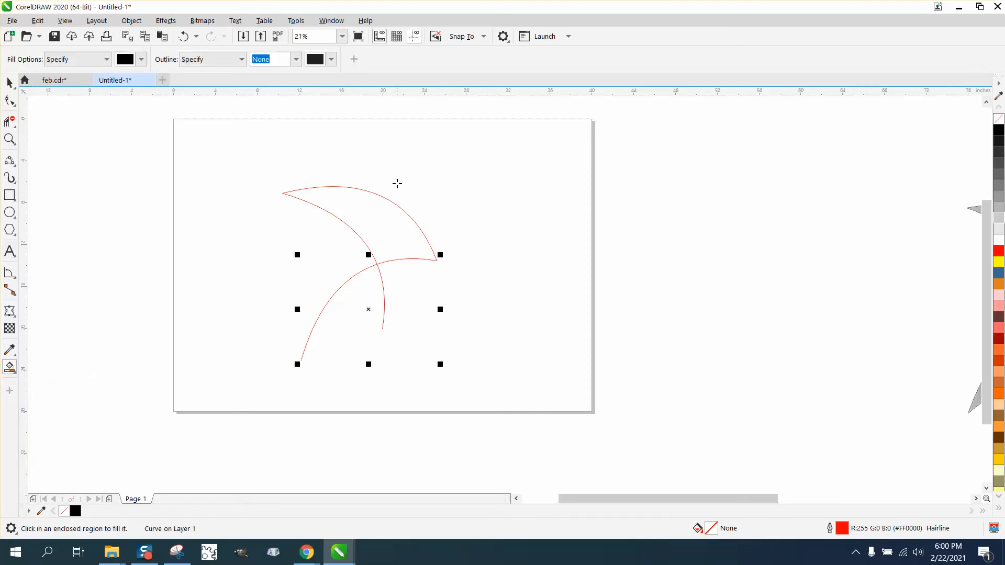
pyautogui.click(382, 213)
# Step: Move the black tricurve shape aside off the construction curves and delete the three red curves
pyautogui.click(8, 83)
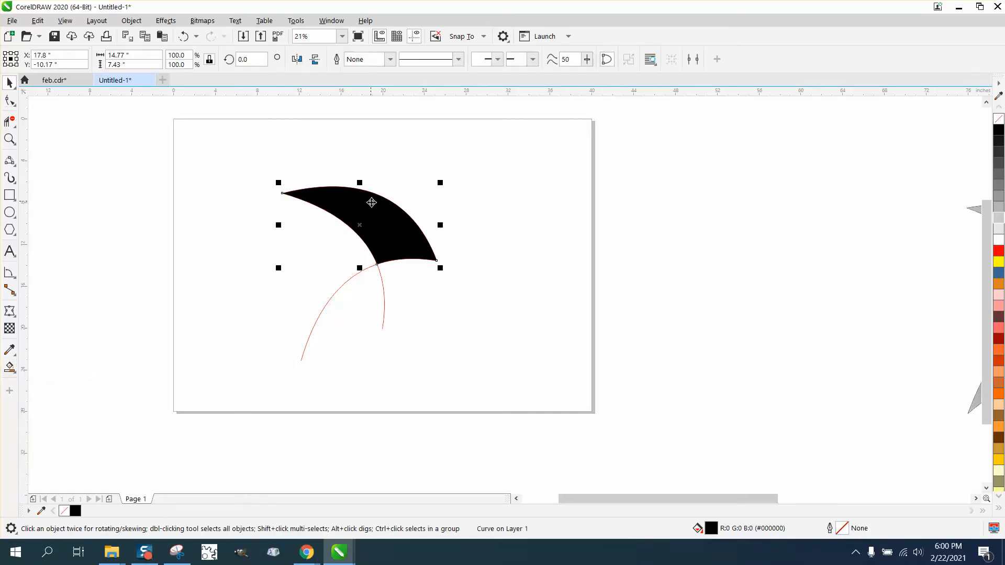
pyautogui.moveTo(370, 218); pyautogui.dragTo(666, 196)
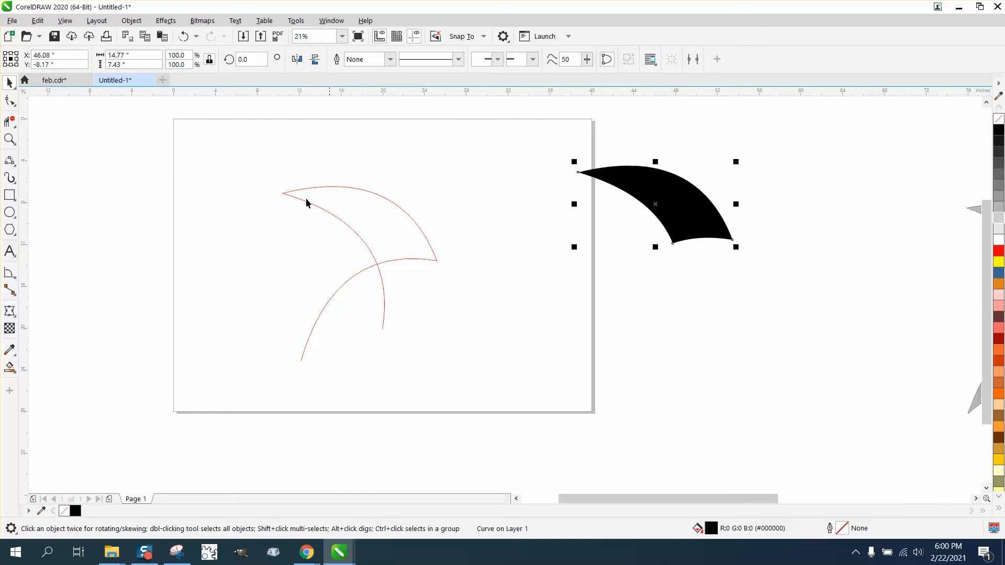
pyautogui.moveTo(251, 172); pyautogui.dragTo(528, 384)
pyautogui.press('Delete')
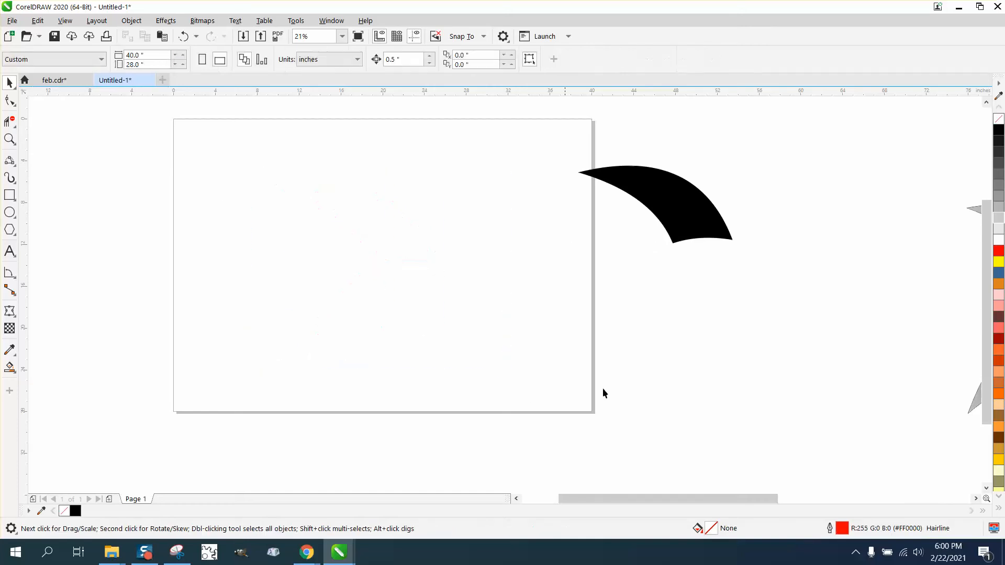
# Step: Move the tricurve back onto the page, remove its fill and give it a black outline
pyautogui.moveTo(703, 224); pyautogui.dragTo(417, 205)
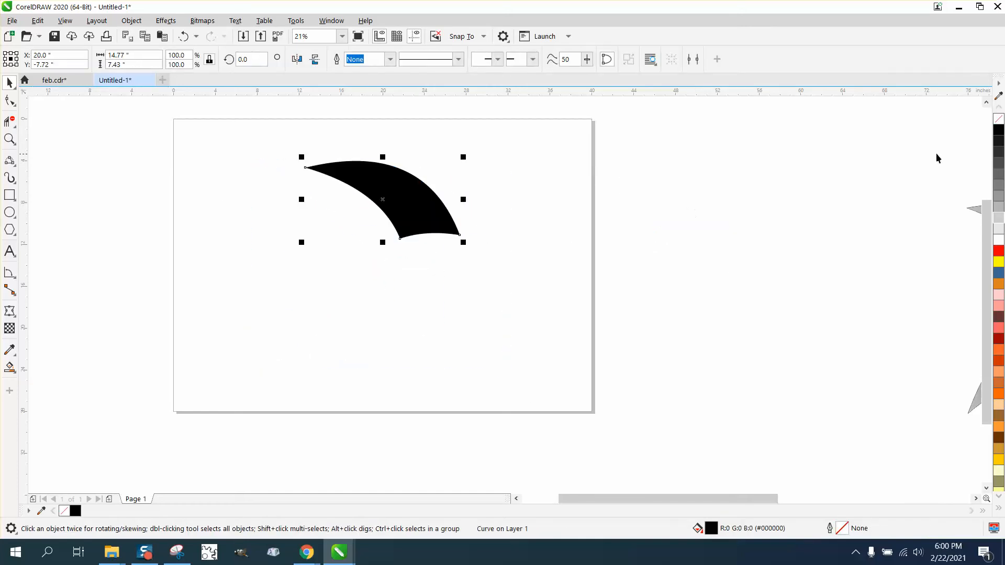
pyautogui.click(999, 119)
pyautogui.rightClick(999, 130)
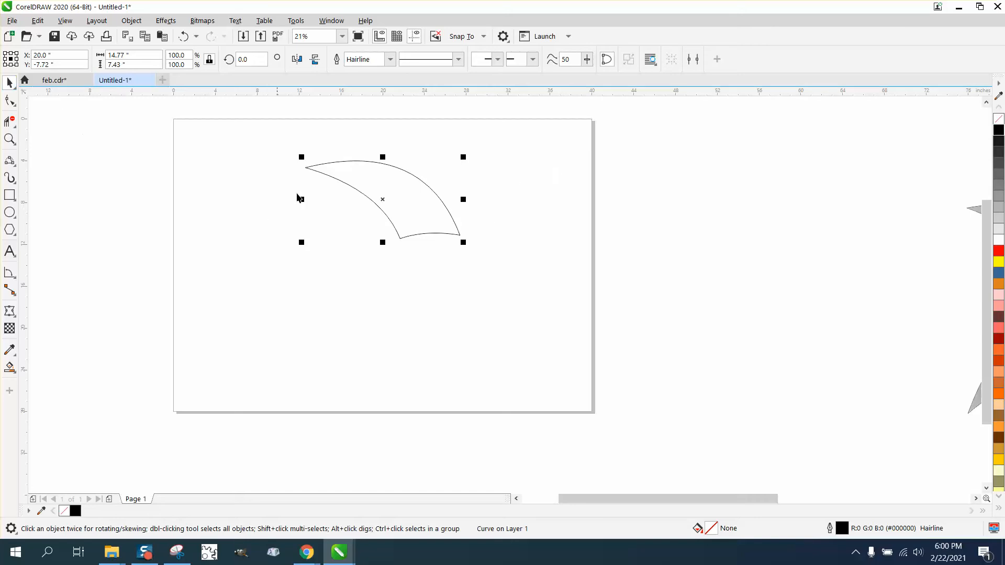
# Step: Set the tricurve's rotation centre on its lower-right corner and create a copy rotated 60 degrees about it
pyautogui.click(385, 201)
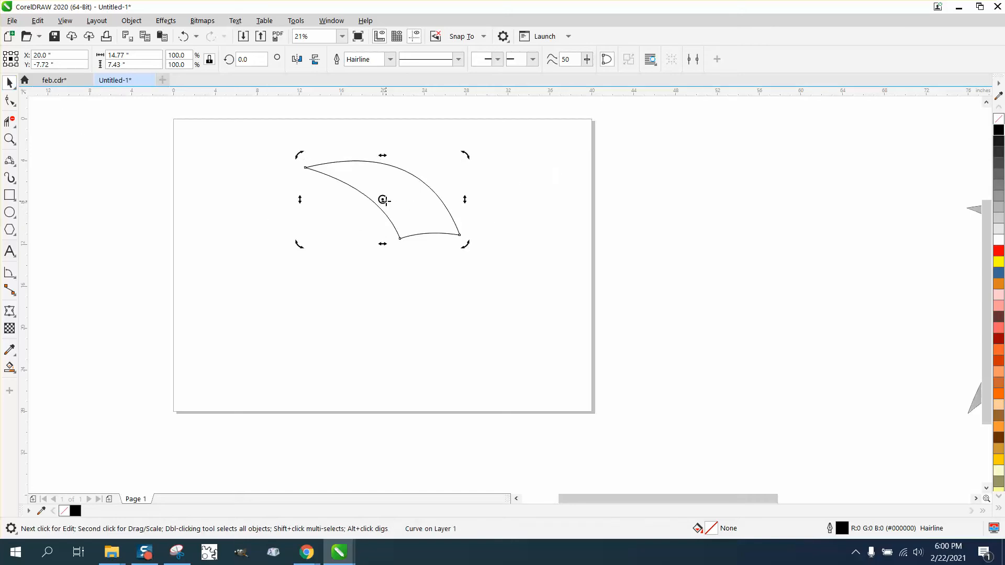
pyautogui.moveTo(385, 200); pyautogui.dragTo(460, 235)
pyautogui.click(250, 59)
pyautogui.write('60')
pyautogui.press('Return')
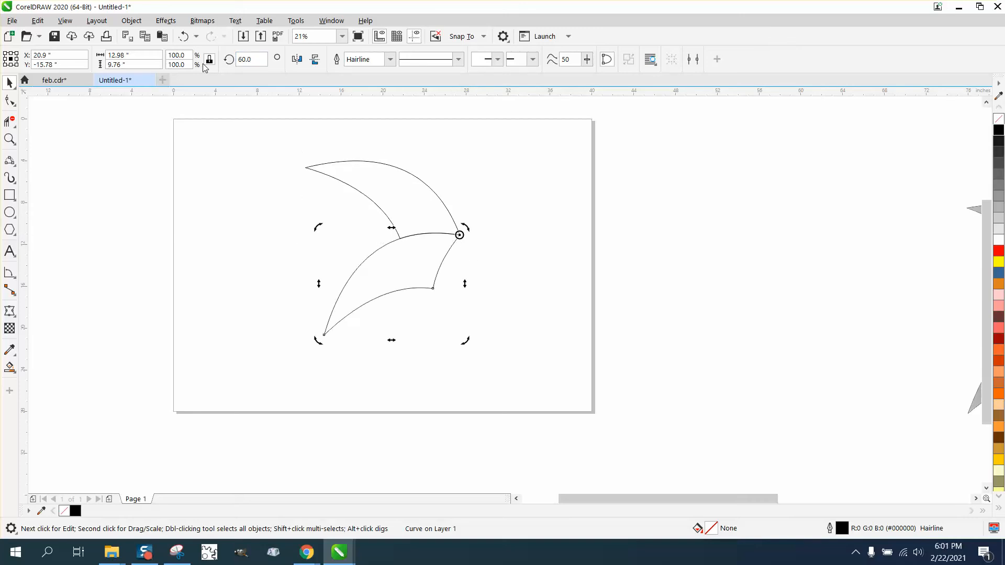
# Step: Add three more tricurve copies around the same corner, each 60 degrees further, up to a rotation of 240 degrees
pyautogui.hotkey('ctrl', 'd')
pyautogui.hotkey('ctrl', 'd')
pyautogui.hotkey('ctrl', 'd')
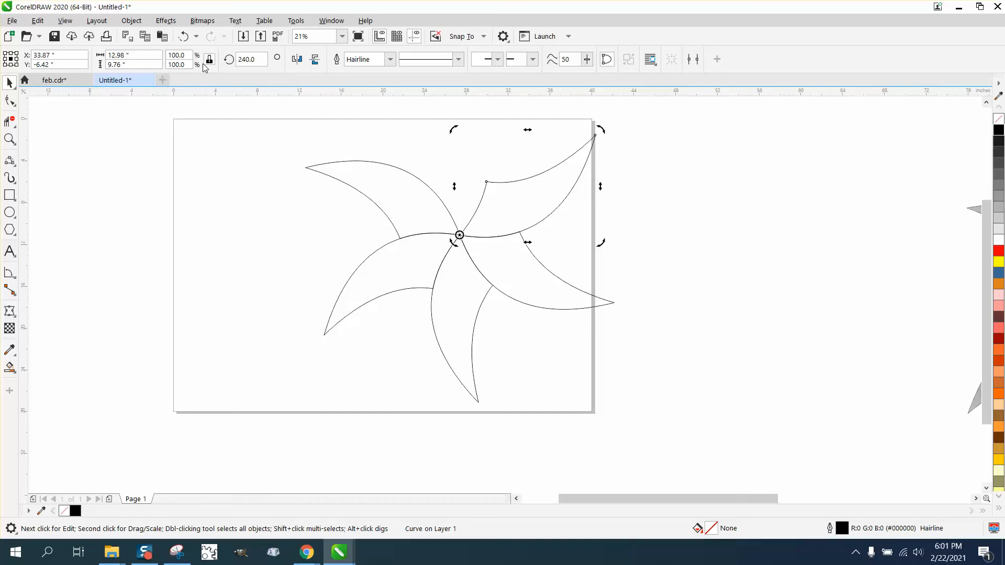
# Step: Add the sixth arm as a copy rotated to 300 degrees, undoing the rotation made without a copy
pyautogui.click(260, 59)
pyautogui.write('300')
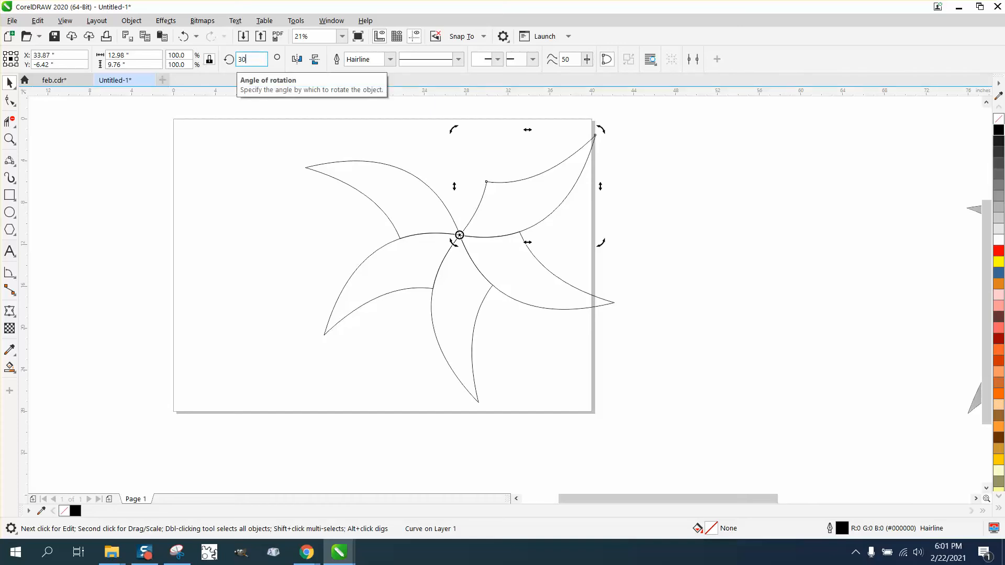
pyautogui.press('Return')
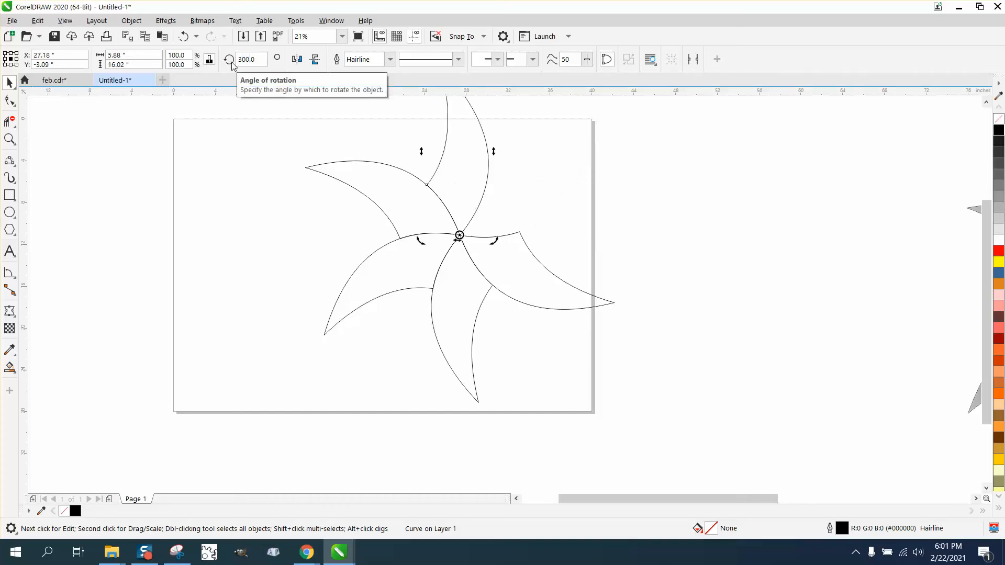
pyautogui.click(184, 36)
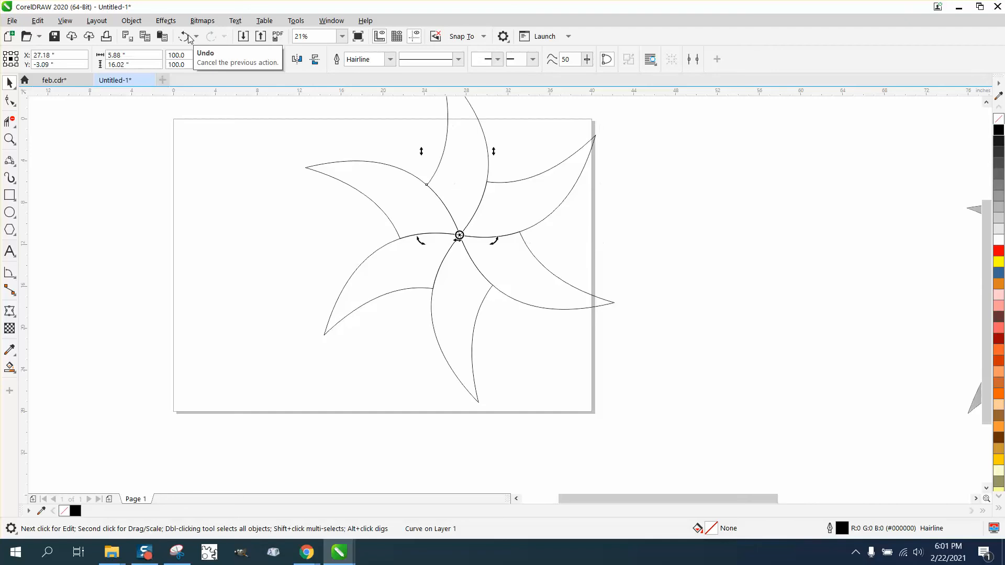
pyautogui.press('F4')
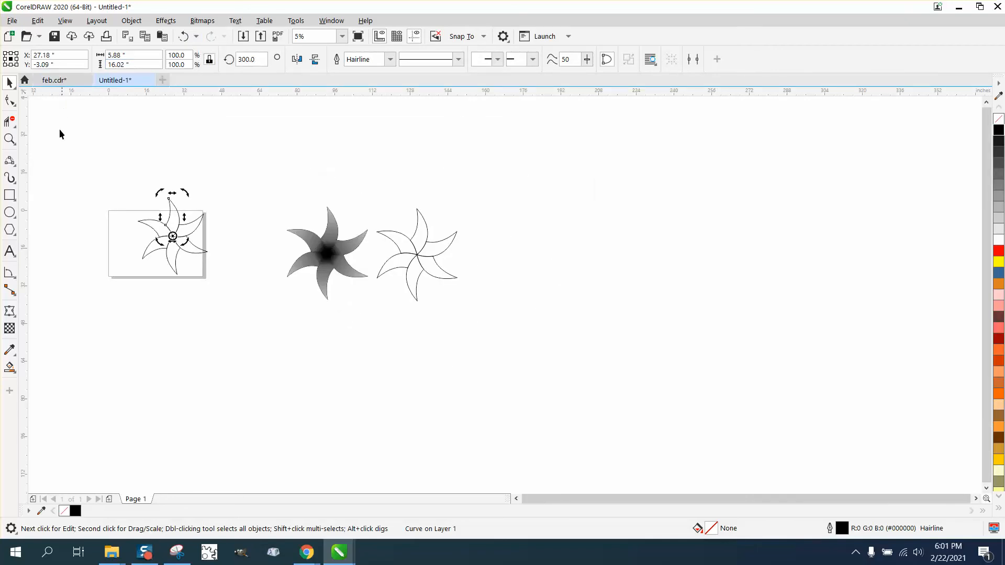
pyautogui.click(10, 139)
pyautogui.moveTo(135, 189); pyautogui.dragTo(278, 307)
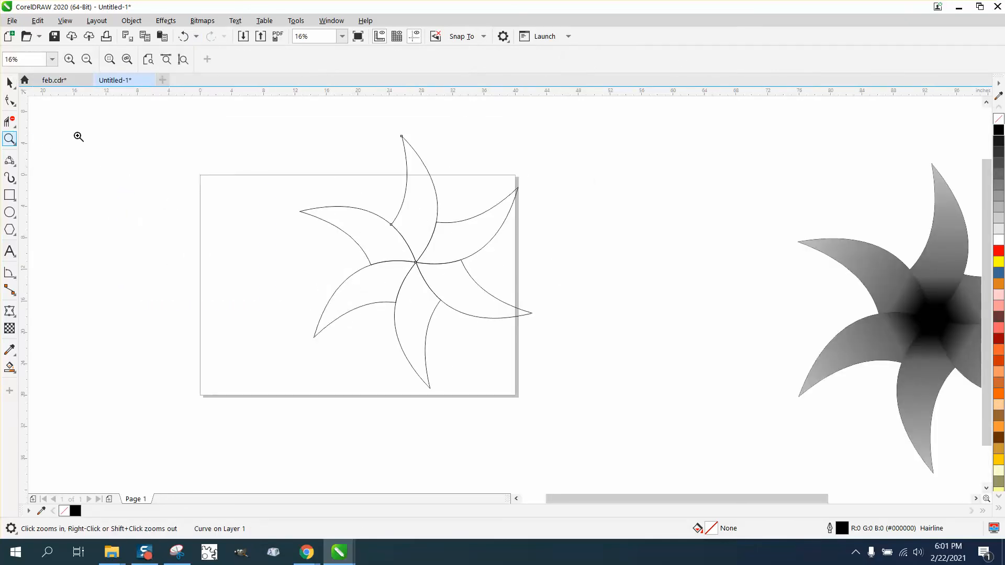
pyautogui.moveTo(298, 109); pyautogui.dragTo(608, 414)
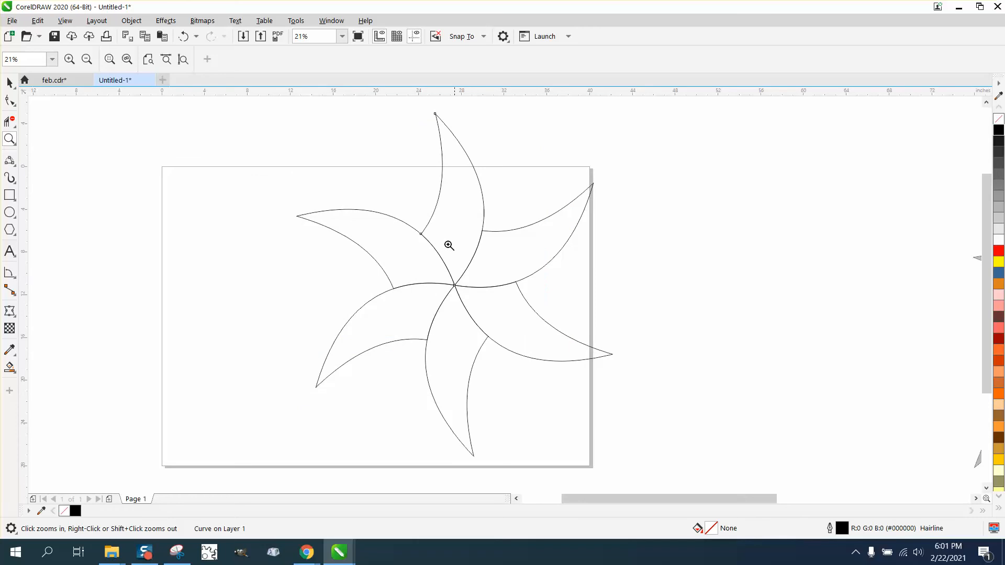
pyautogui.scroll(-3, 380, 248)
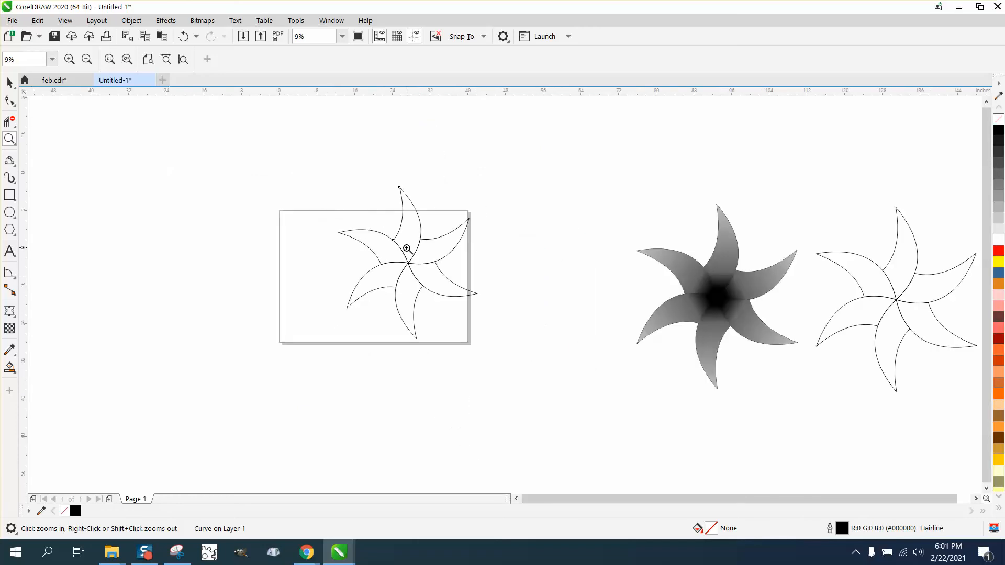
# Step: Delete five arms of the unfilled star on the page, keeping only the one that points up
pyautogui.click(9, 82)
pyautogui.click(401, 190)
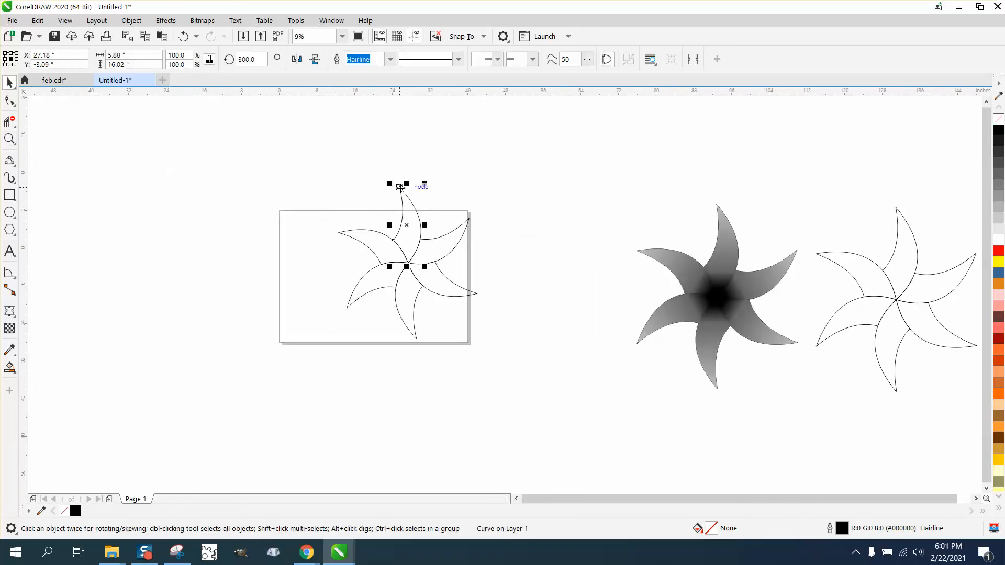
pyautogui.click(463, 232)
pyautogui.press('Delete')
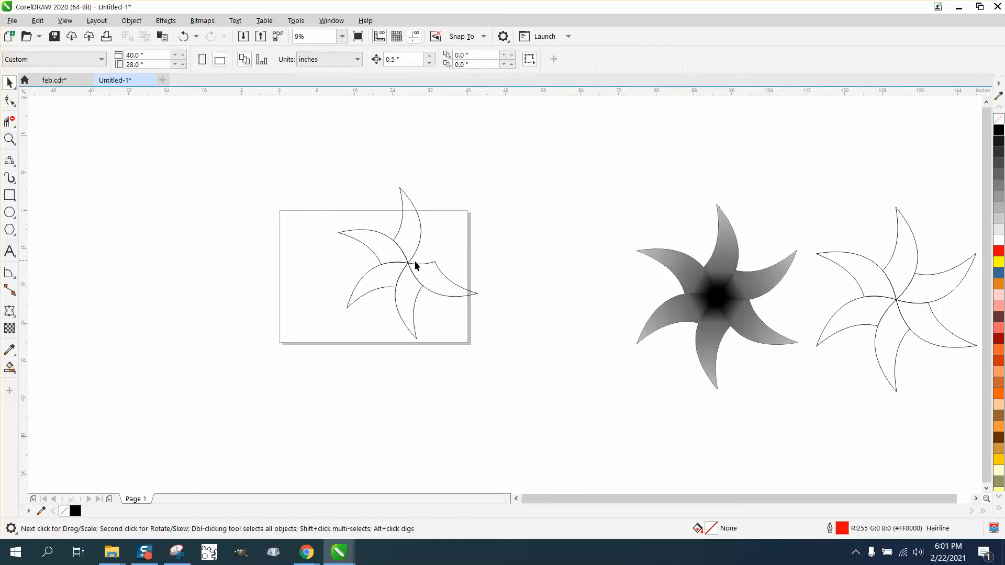
pyautogui.click(419, 264)
pyautogui.press('Delete')
pyautogui.click(383, 257)
pyautogui.press('Delete')
pyautogui.click(388, 287)
pyautogui.press('Delete')
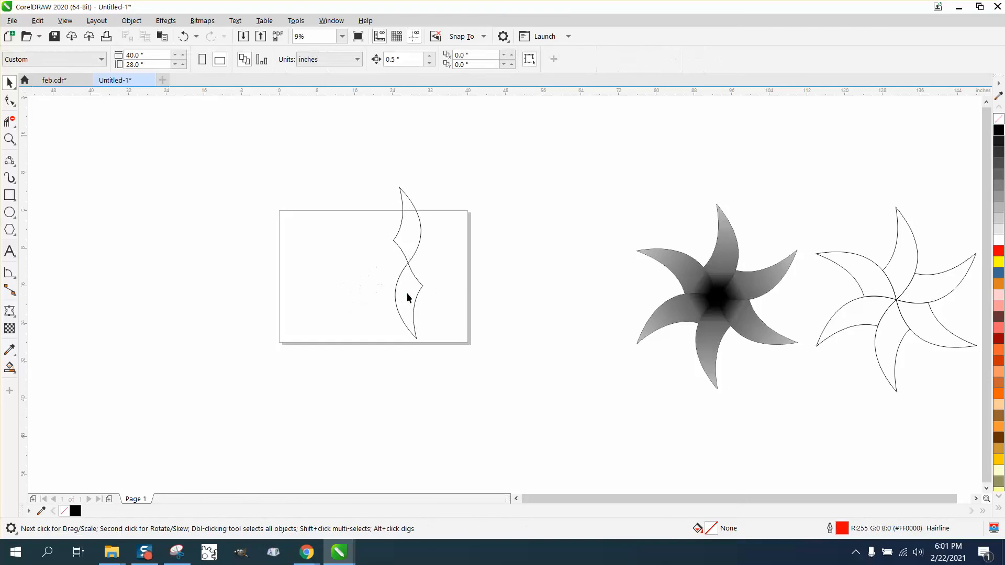
pyautogui.click(408, 294)
pyautogui.press('Delete')
# Step: Smart-fill the remaining arm with red and no outline
pyautogui.click(9, 139)
pyautogui.moveTo(338, 182); pyautogui.dragTo(484, 289)
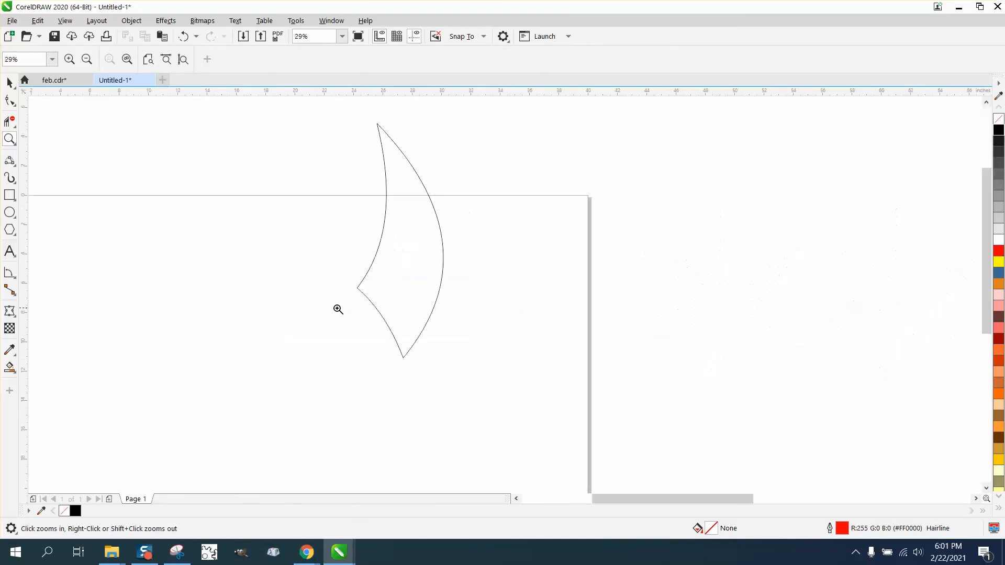
pyautogui.click(11, 368)
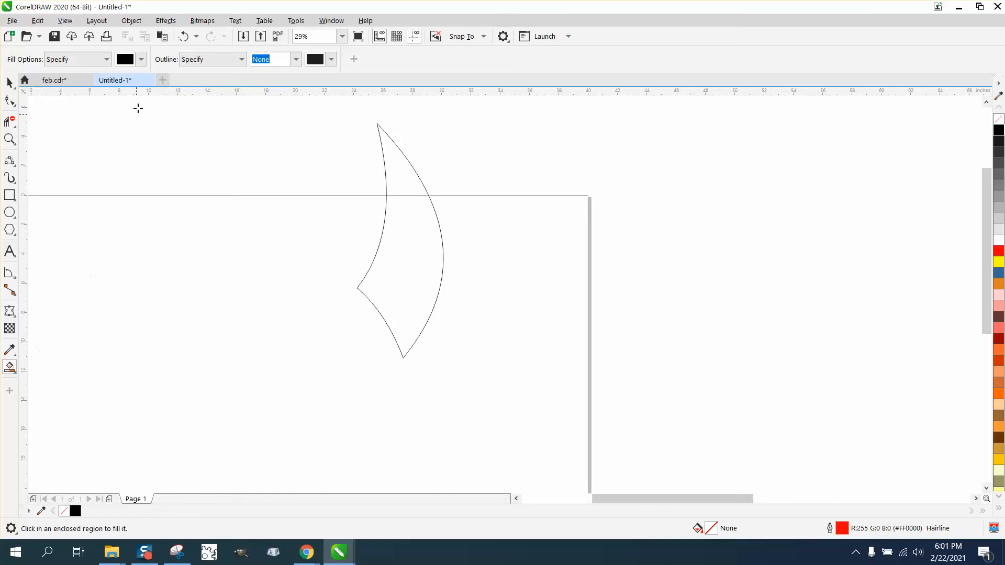
pyautogui.click(141, 59)
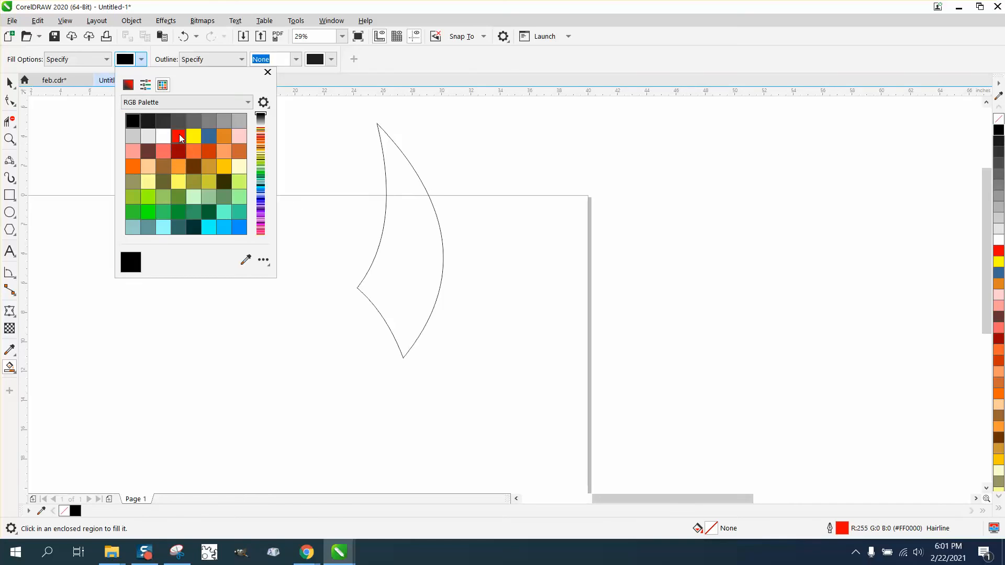
pyautogui.click(179, 136)
pyautogui.click(390, 292)
pyautogui.click(396, 293)
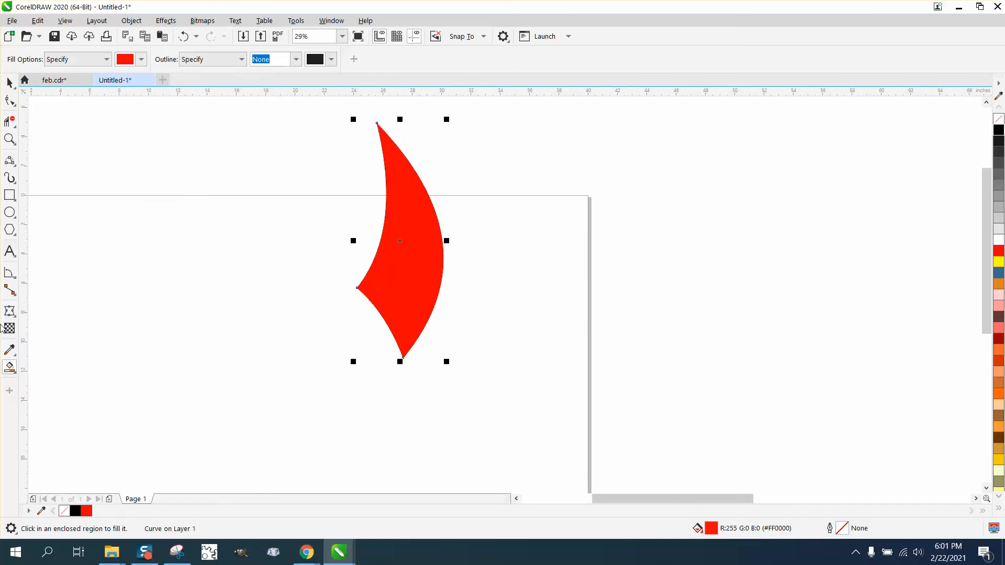
# Step: Apply a linear fountain fill to the arm, running from red near its bottom corner to yellow at its upper tip
pyautogui.click(13, 372)
pyautogui.click(94, 368)
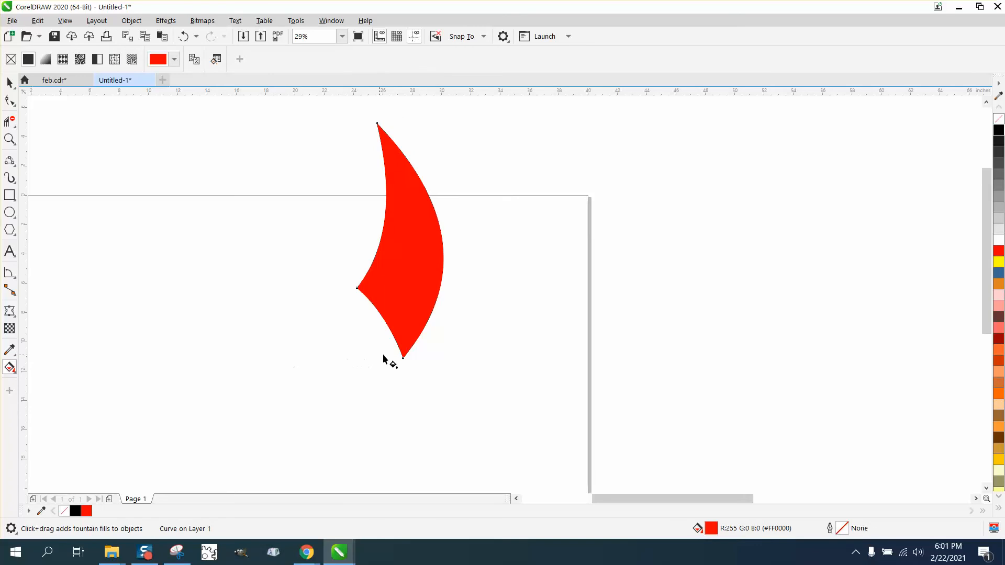
pyautogui.moveTo(405, 342); pyautogui.dragTo(396, 136)
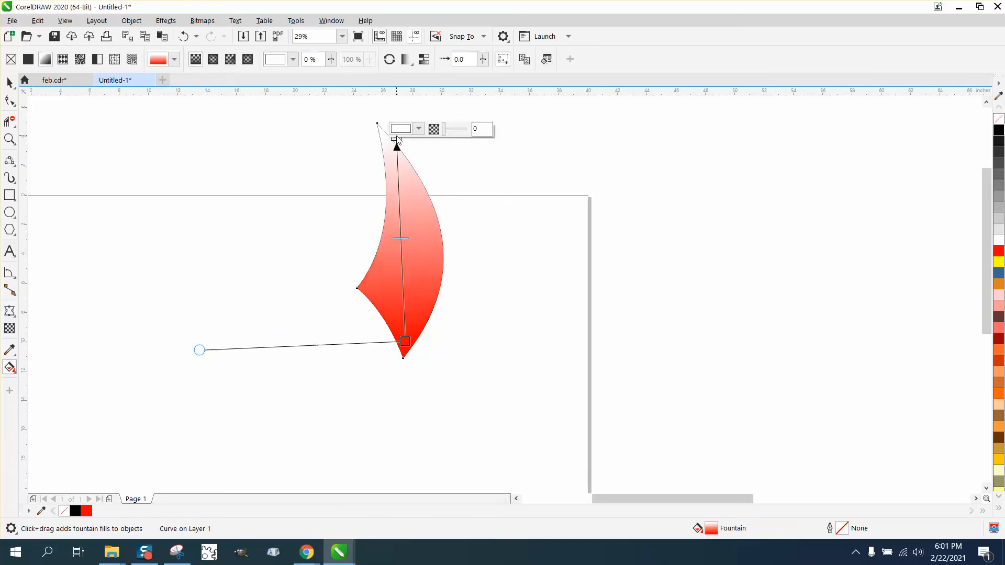
pyautogui.moveTo(1001, 261); pyautogui.dragTo(398, 138)
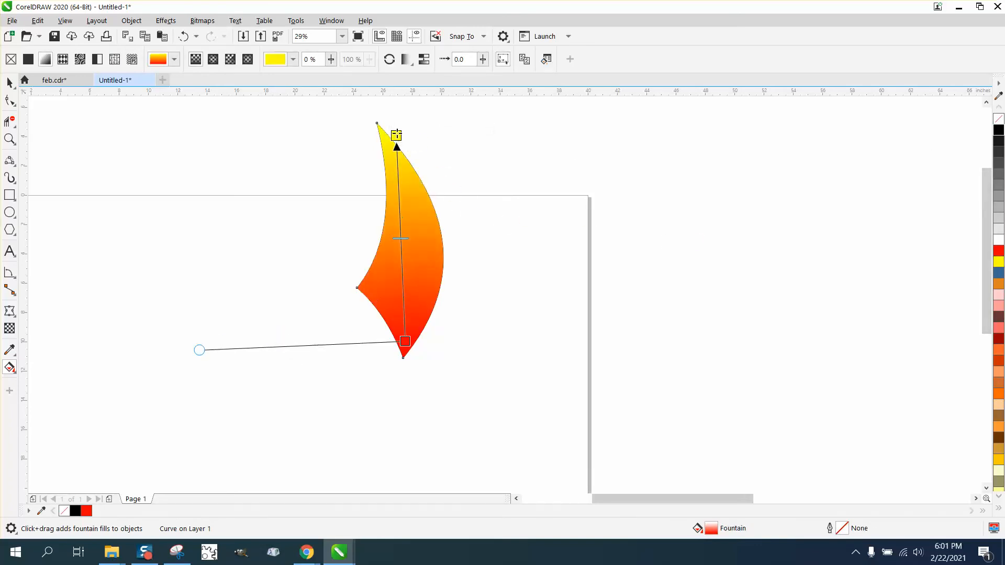
# Step: Place the gradient-filled arm's rotation centre on its bottom corner
pyautogui.click(9, 83)
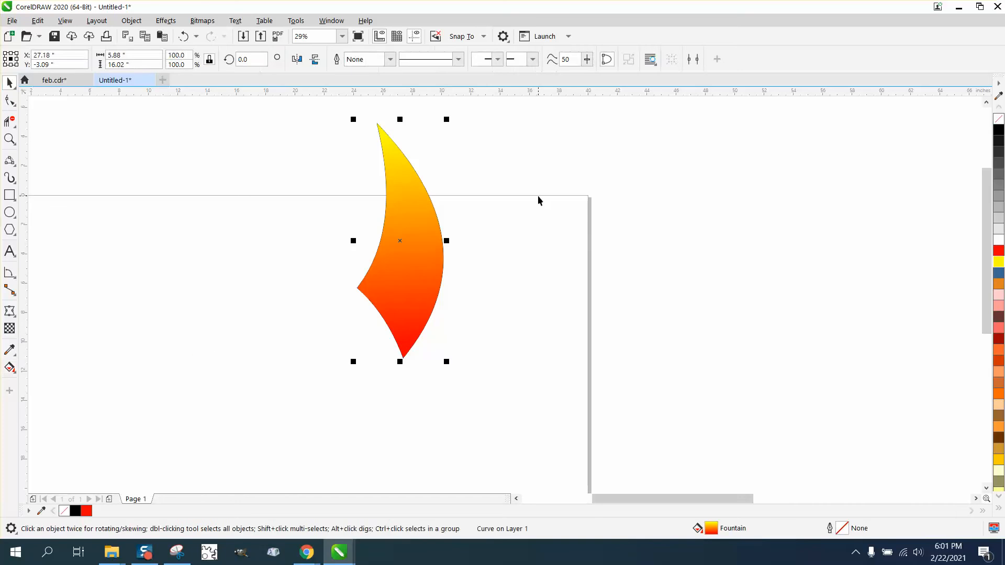
pyautogui.click(538, 196)
pyautogui.click(419, 240)
pyautogui.click(405, 241)
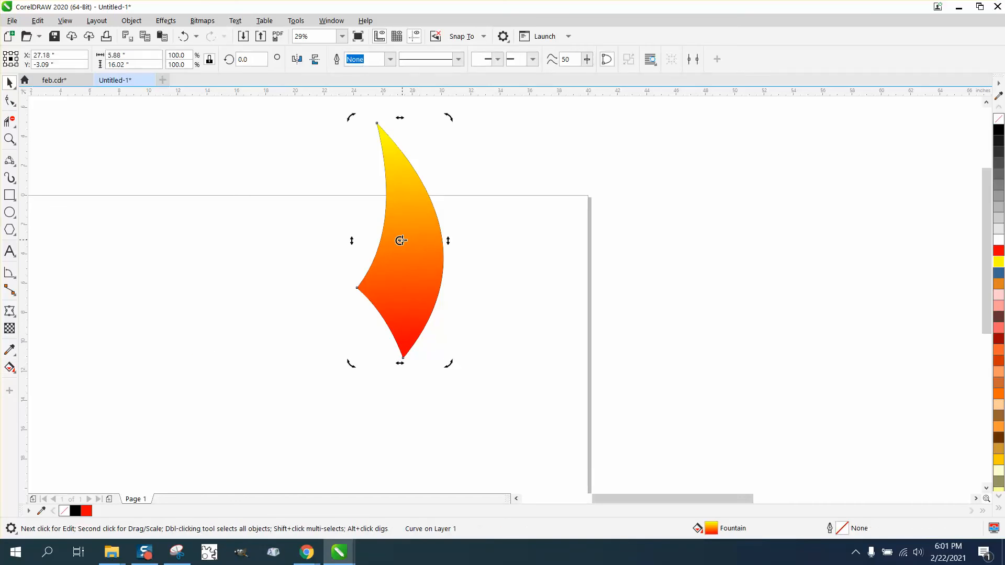
pyautogui.moveTo(400, 240); pyautogui.dragTo(403, 358)
# Step: Create five rotated copies of the gradient arm around its bottom corner in 60-degree increments, up to a rotation of 300 degrees
pyautogui.click(242, 58)
pyautogui.press('Return')
pyautogui.hotkey('ctrl', 'd')
pyautogui.hotkey('ctrl', 'd')
pyautogui.hotkey('ctrl', 'd')
pyautogui.hotkey('ctrl', 'd')
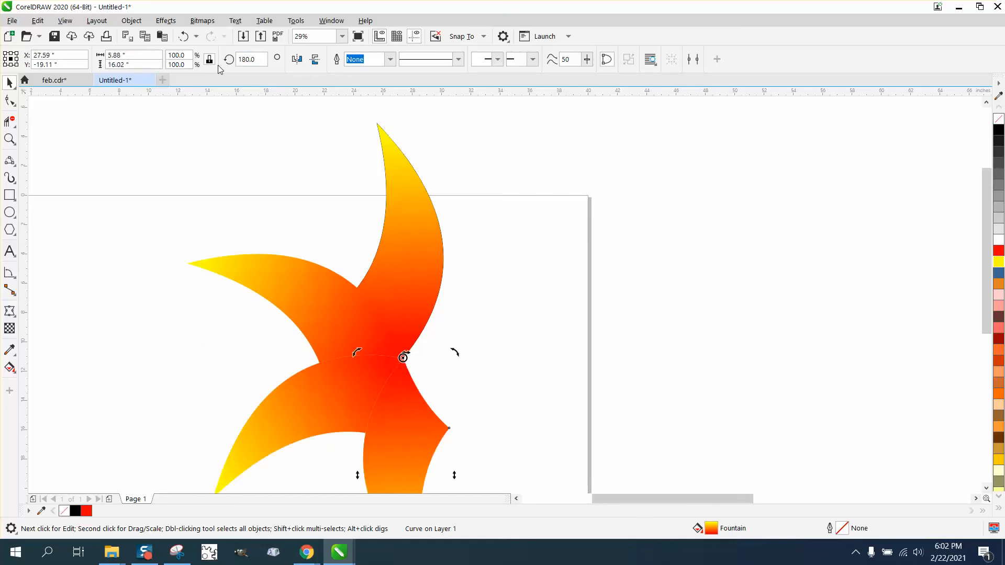
pyautogui.press('F4')
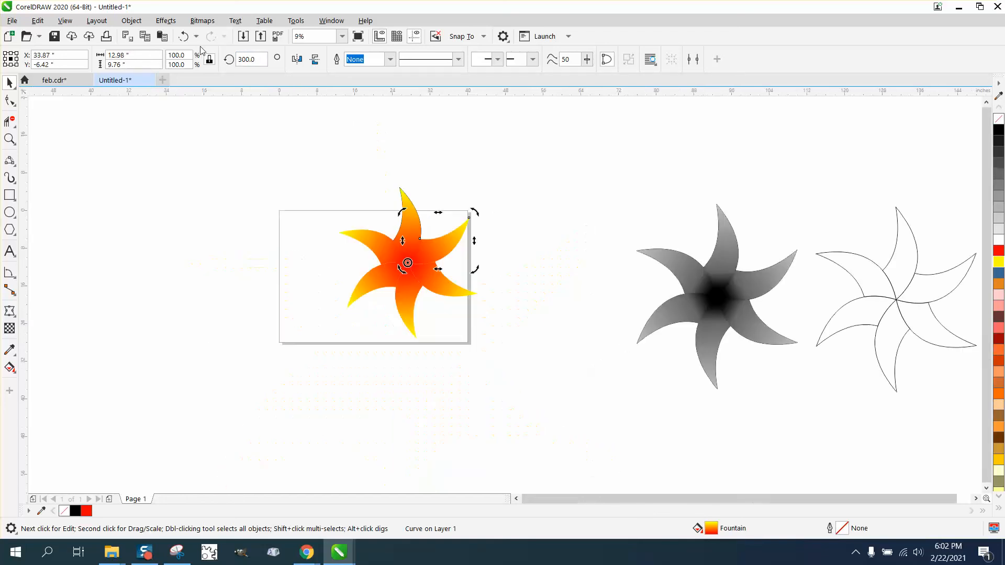
# Step: Select the whole gradient star and give all its arms a black outline
pyautogui.click(10, 139)
pyautogui.click(443, 332)
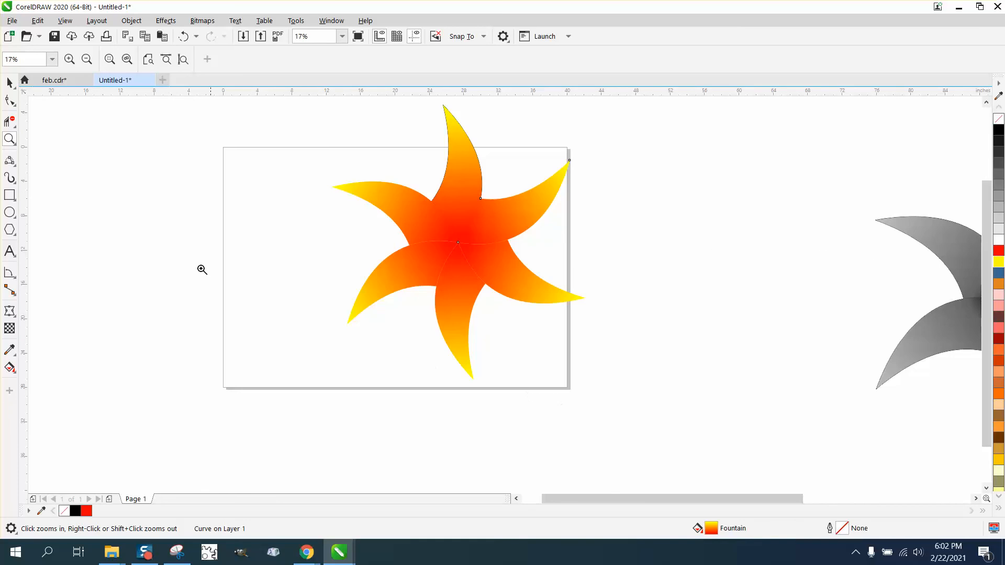
pyautogui.moveTo(341, 112); pyautogui.dragTo(689, 413)
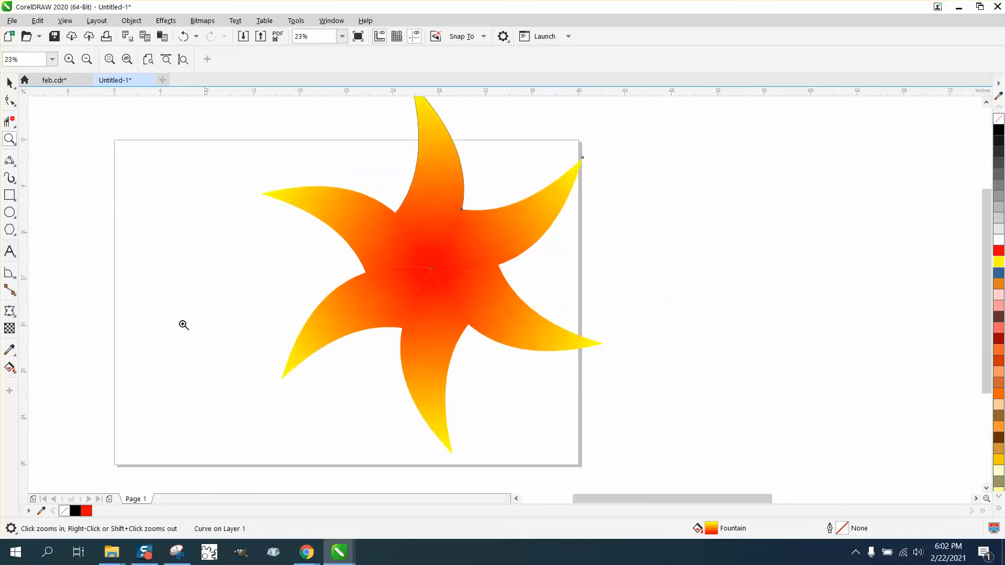
pyautogui.rightClick(100, 264)
pyautogui.click(9, 83)
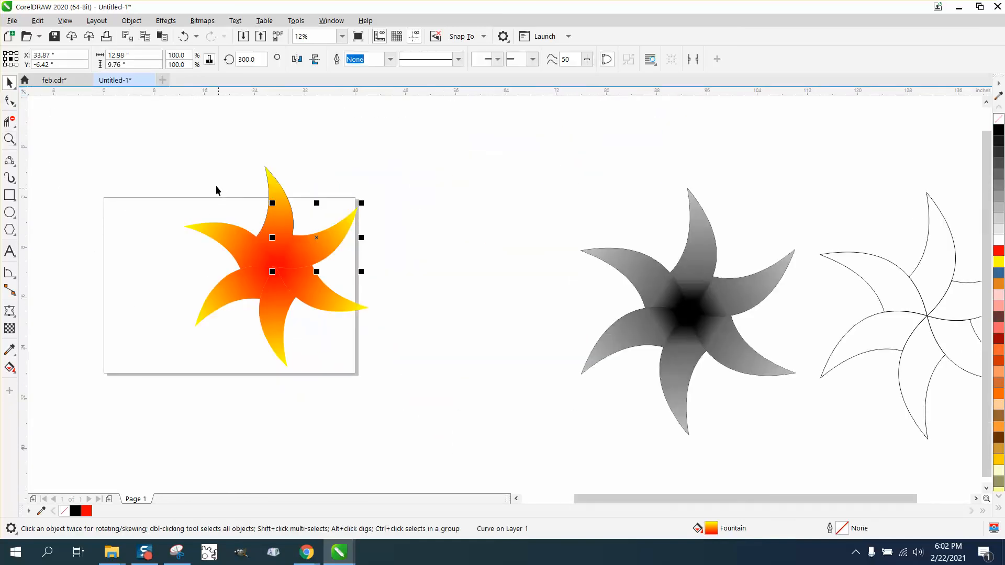
pyautogui.moveTo(168, 155); pyautogui.dragTo(440, 392)
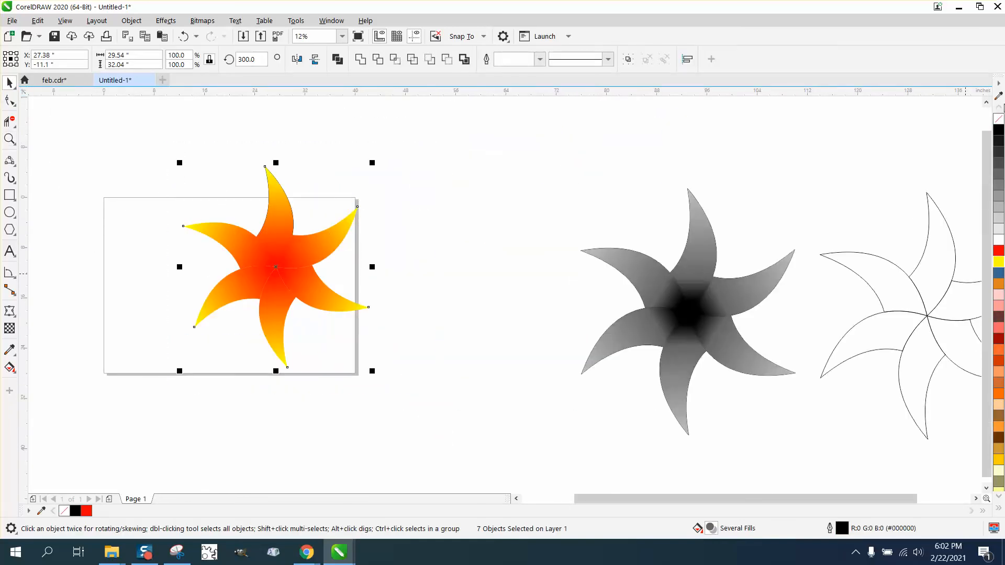
pyautogui.rightClick(1000, 131)
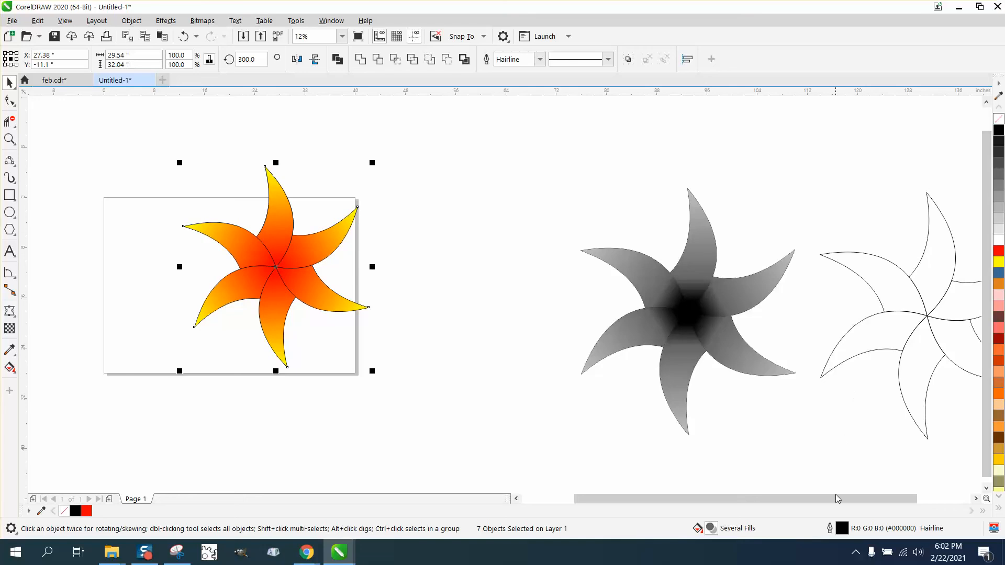
# Step: Set the selected star's outline width to 8.0 pt and its outline colour to blue (#396A96)
pyautogui.doubleClick(839, 533)
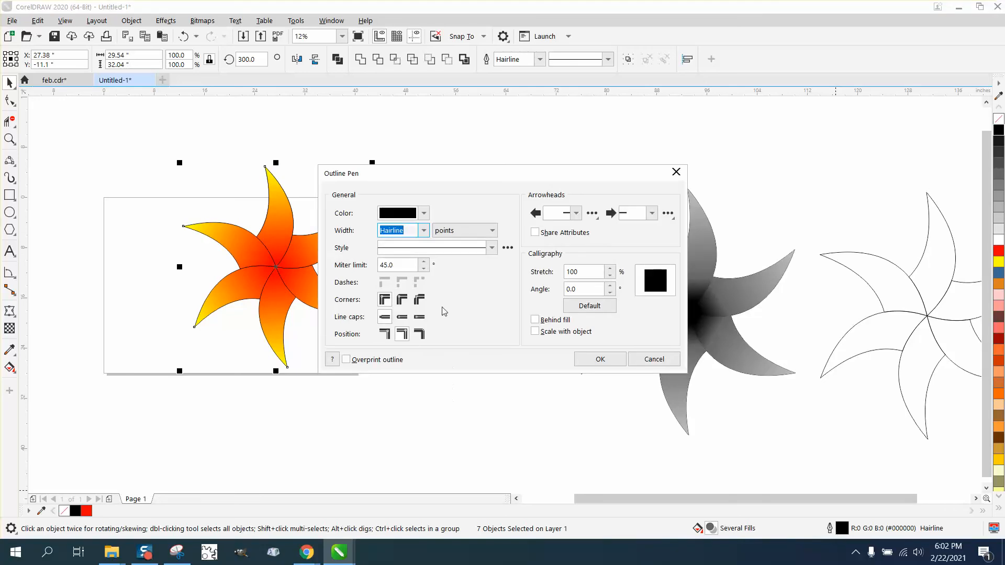
pyautogui.click(424, 230)
pyautogui.click(408, 287)
pyautogui.click(424, 231)
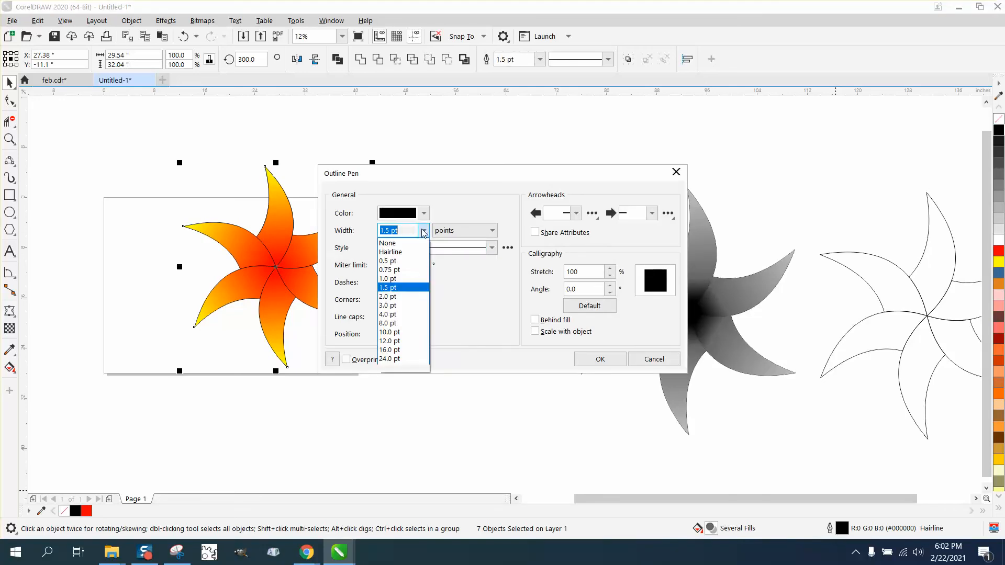
pyautogui.click(393, 324)
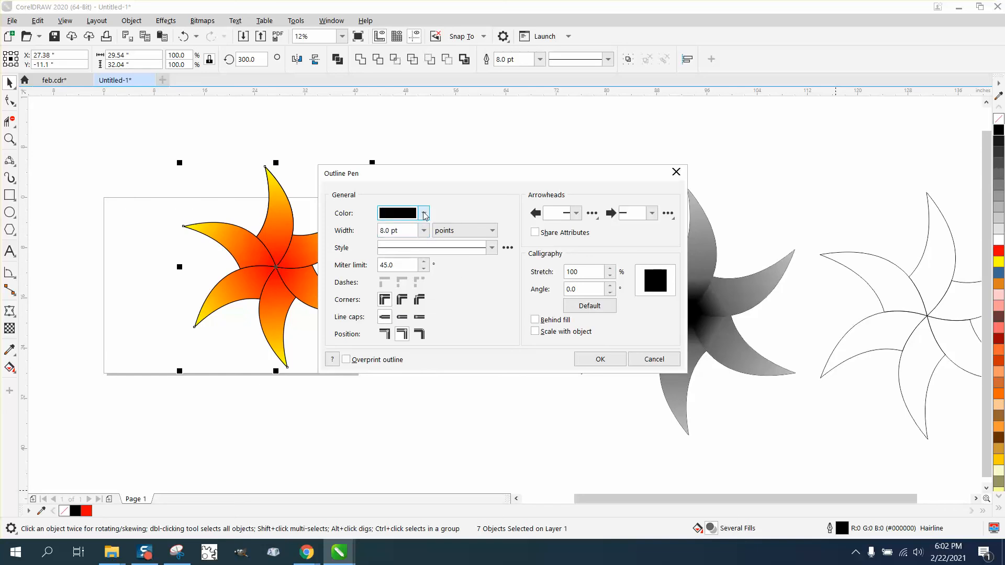
pyautogui.click(424, 213)
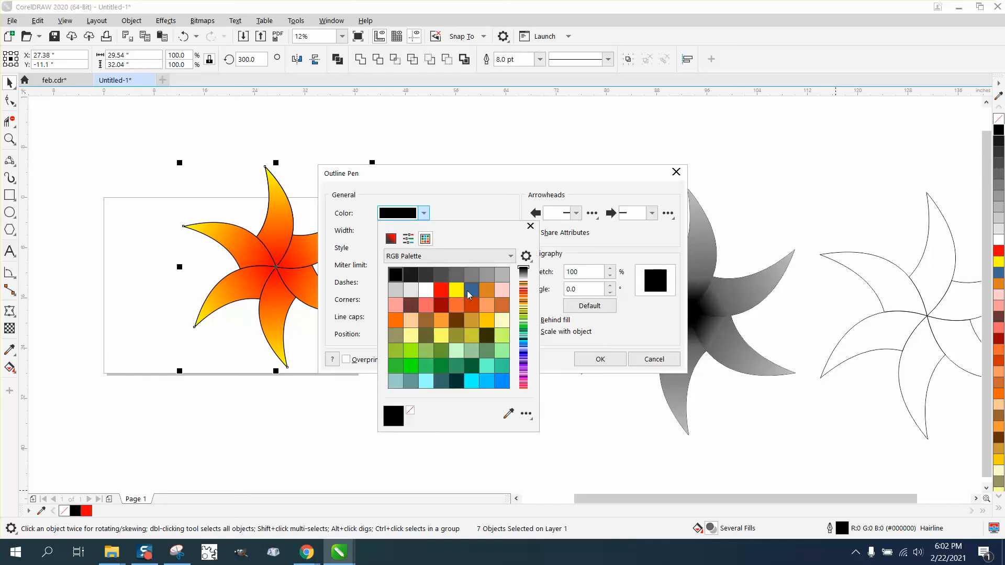
pyautogui.click(471, 290)
pyautogui.click(606, 365)
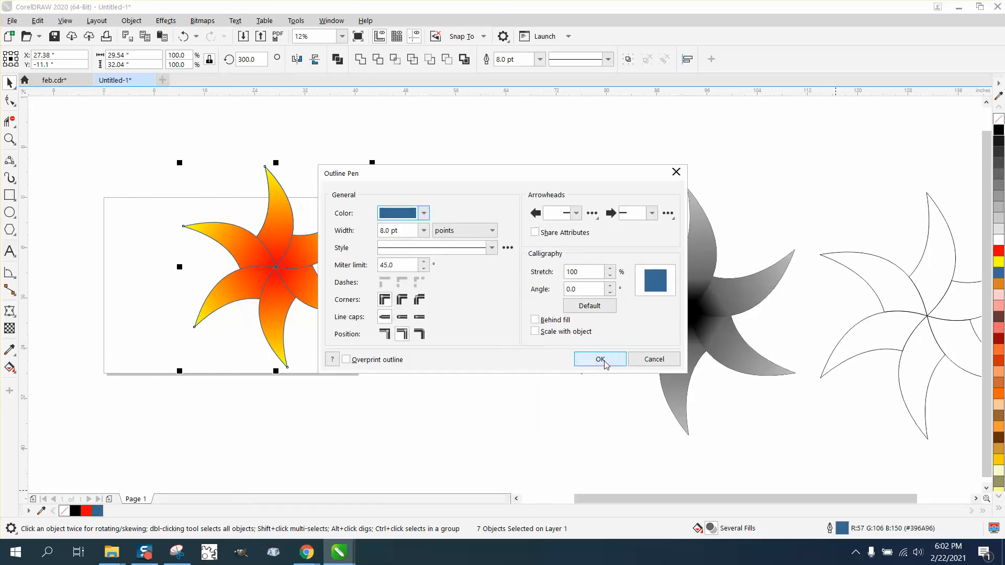
pyautogui.click(602, 361)
pyautogui.click(21, 137)
pyautogui.moveTo(255, 228); pyautogui.dragTo(344, 295)
pyautogui.rightClick(346, 297)
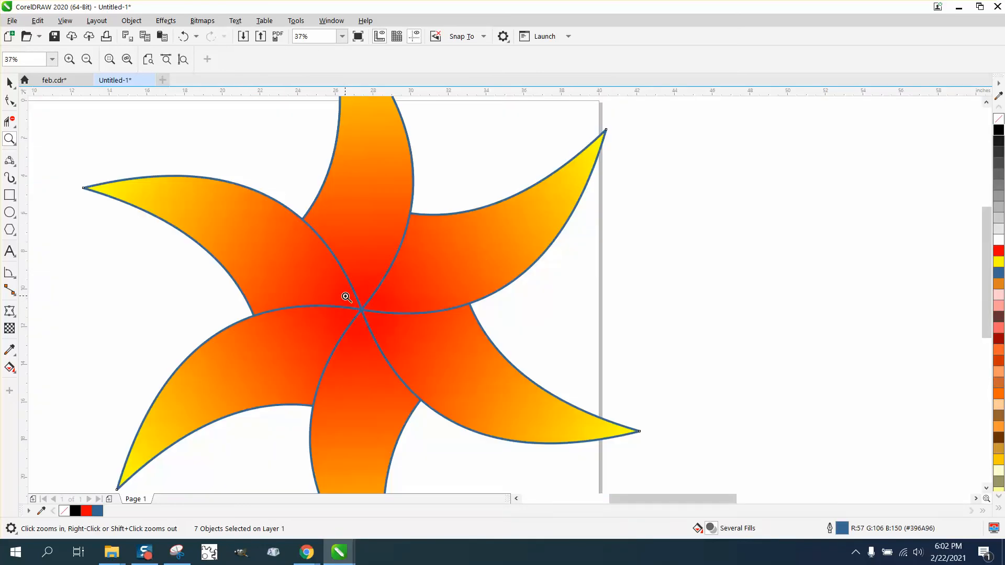
pyautogui.rightClick(395, 227)
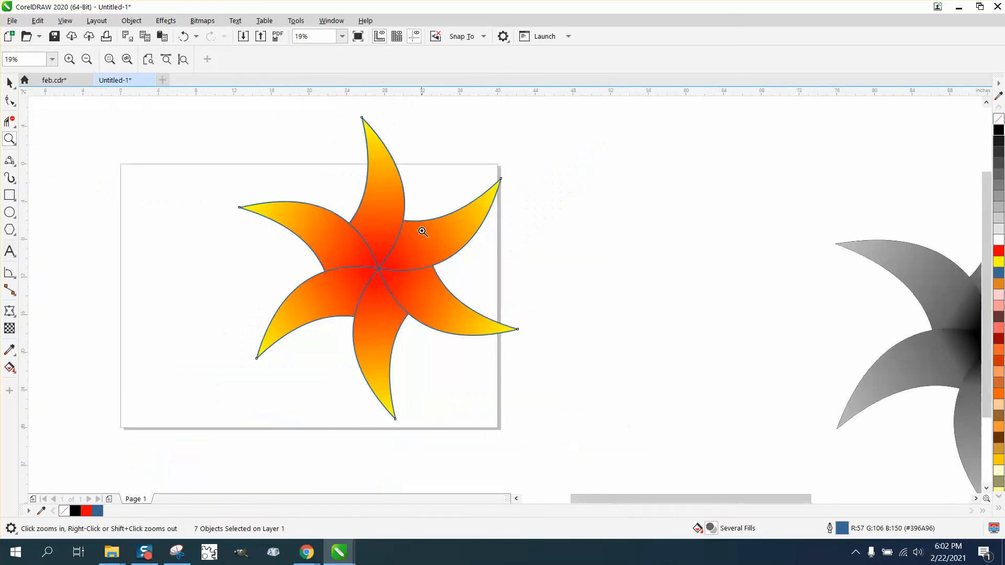
pyautogui.rightClick(416, 261)
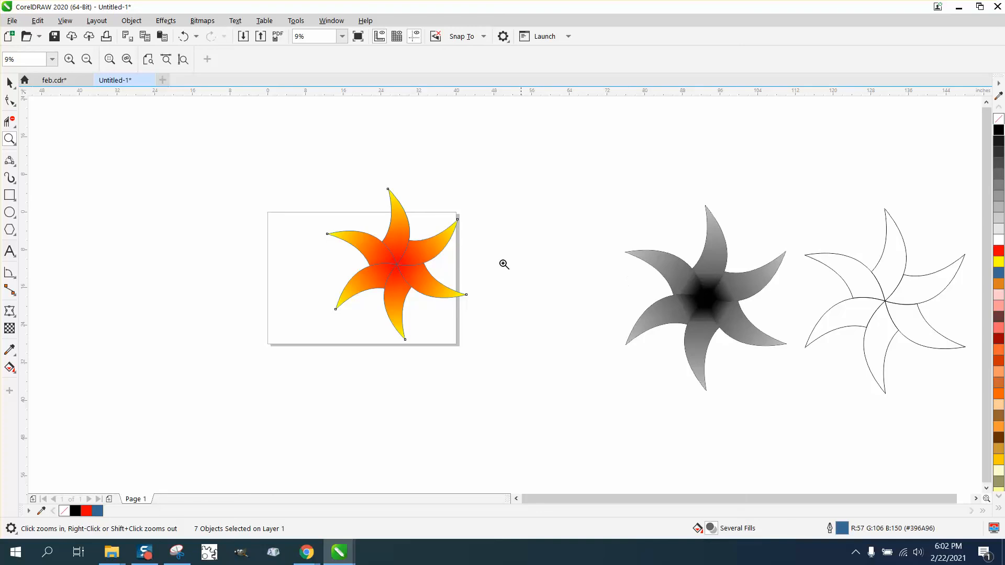
pyautogui.click(12, 140)
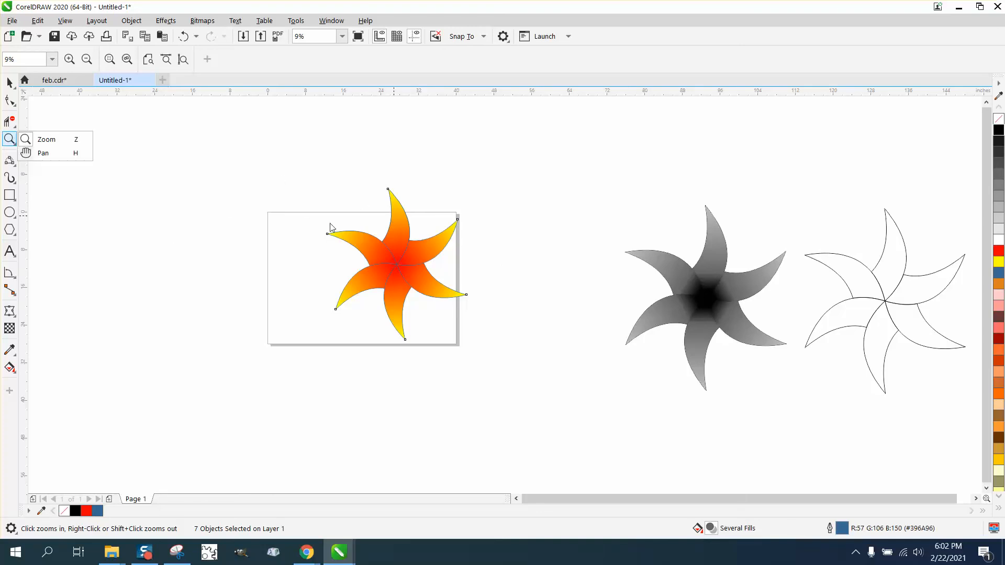
pyautogui.click(533, 346)
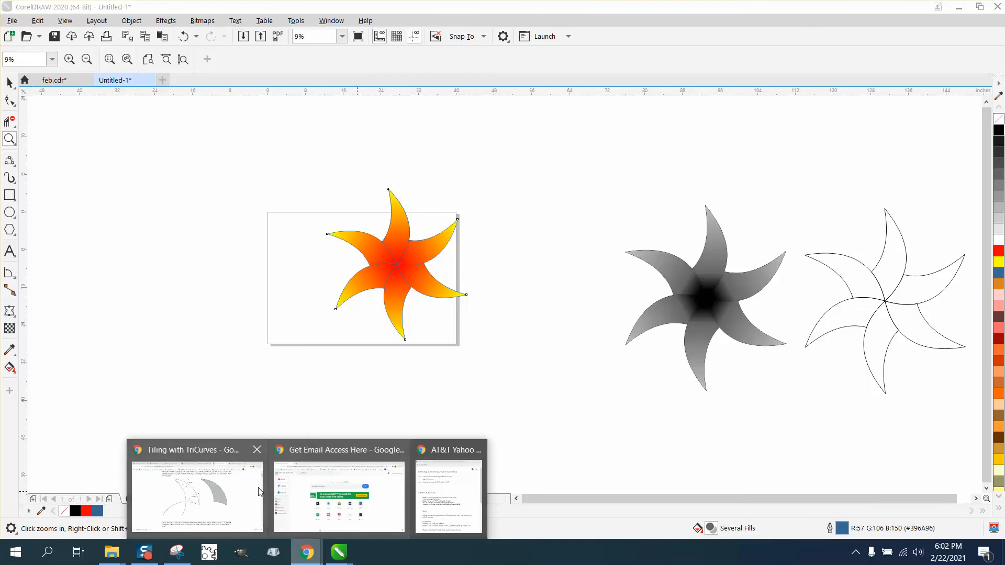
# Step: Switch to the Tiling with TriCurves page in Chrome and look through its figures down to the many-armed pinwheels
pyautogui.click(199, 492)
pyautogui.scroll(-3, 370, 315)
pyautogui.scroll(-4, 370, 315)
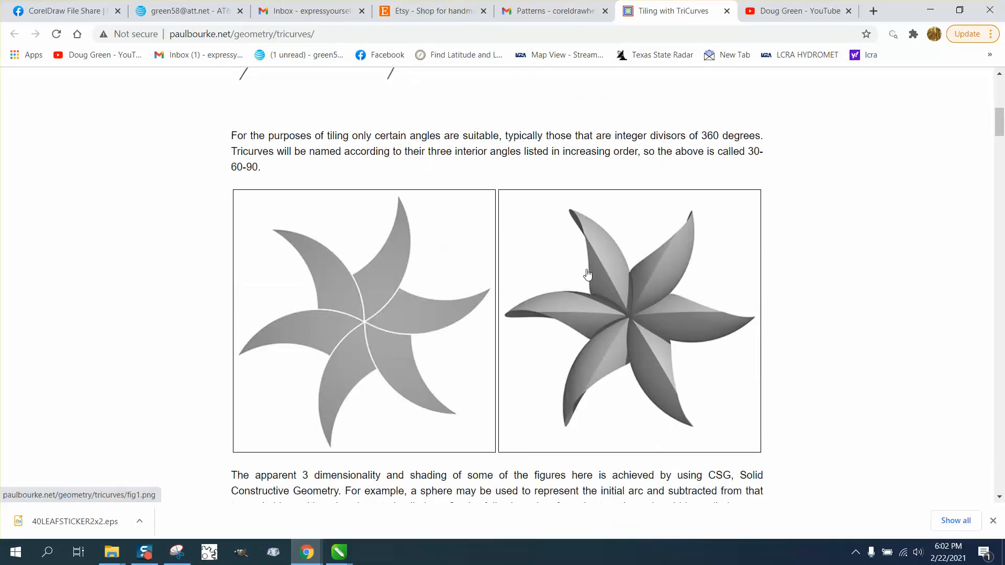
pyautogui.scroll(-6, 587, 274)
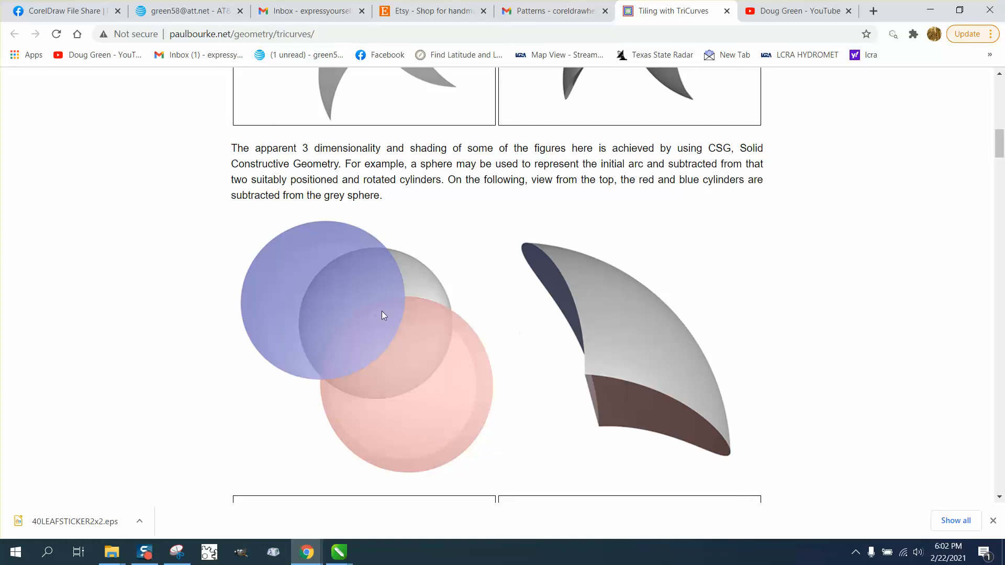
pyautogui.scroll(-4, 487, 356)
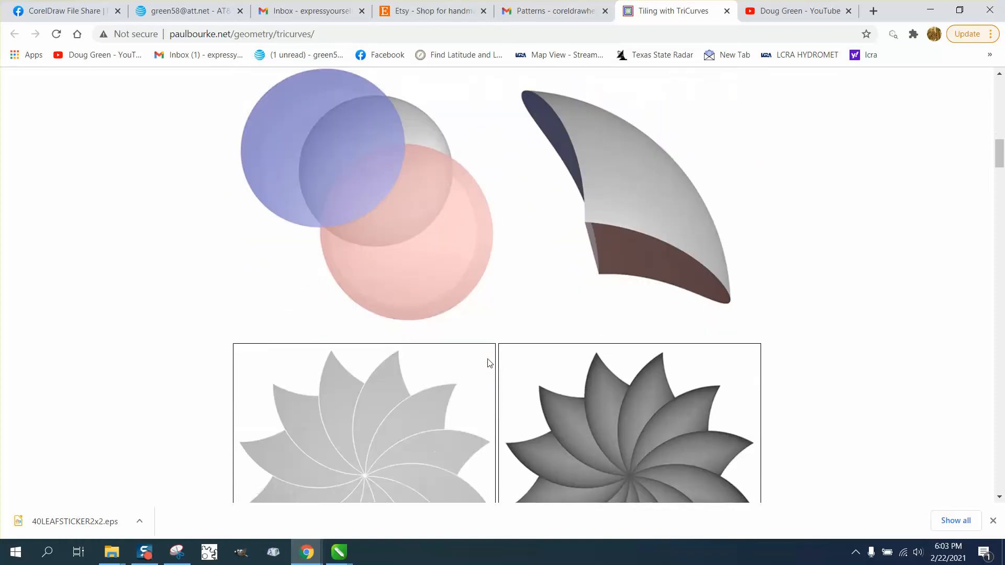